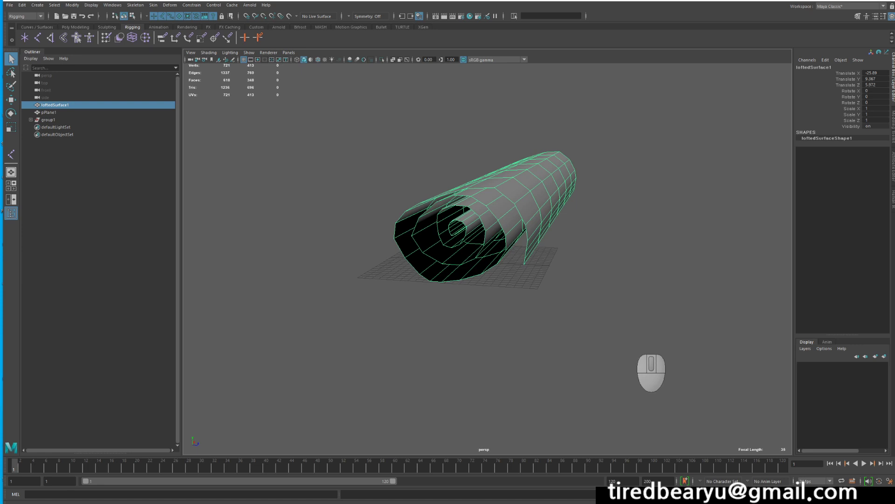
Examine the rolled lofted surface in perspective and its spiral profile framed in the side view.
alt+drag(580, 300, 635, 281)
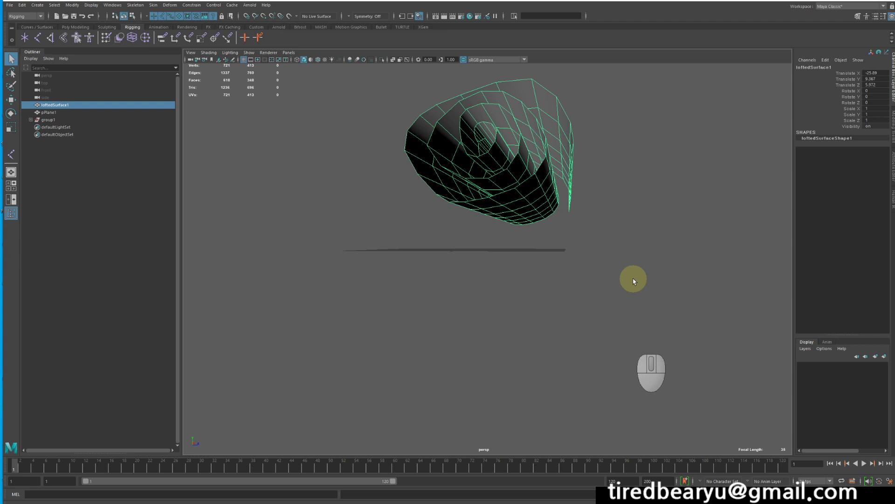
key(space)
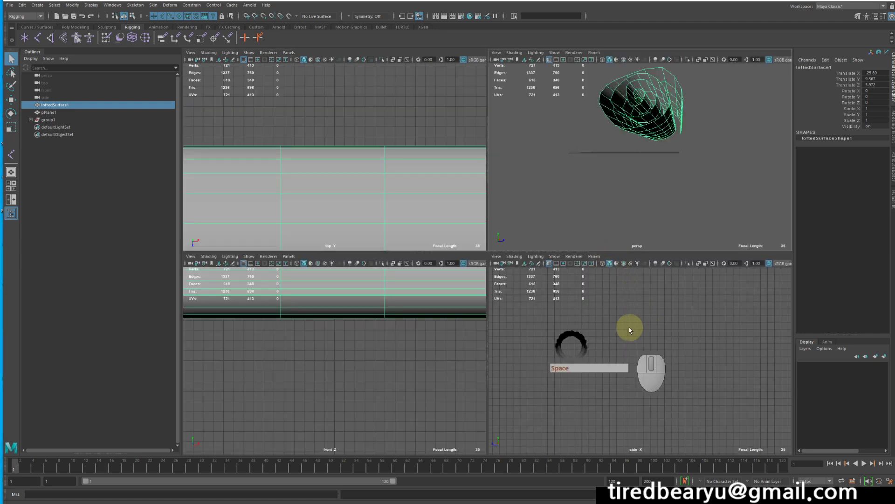
key(space)
alt+middle_drag(568, 322, 653, 274)
alt+middle_drag(646, 243, 730, 98)
alt+middle_drag(563, 195, 667, 156)
alt+right_drag(657, 140, 404, 118)
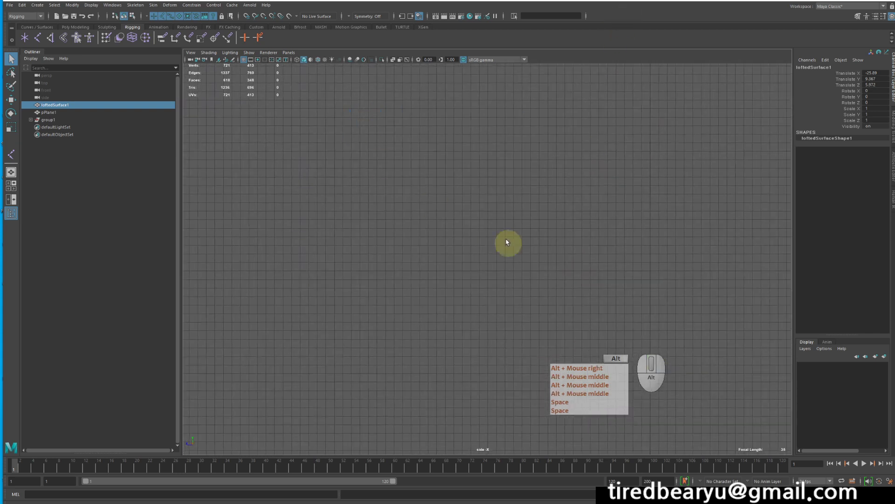
alt+middle_drag(574, 238, 594, 254)
key(space)
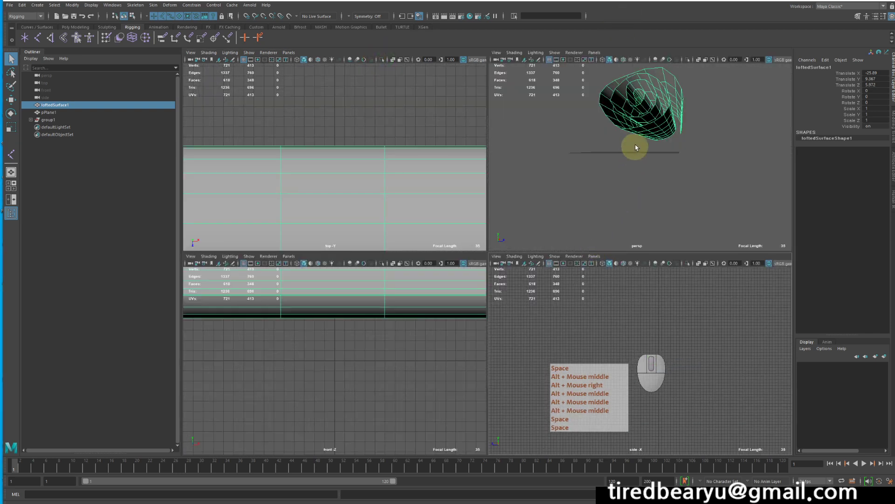
click(593, 345)
key(space)
key(f)
alt+middle_drag(600, 286, 581, 221)
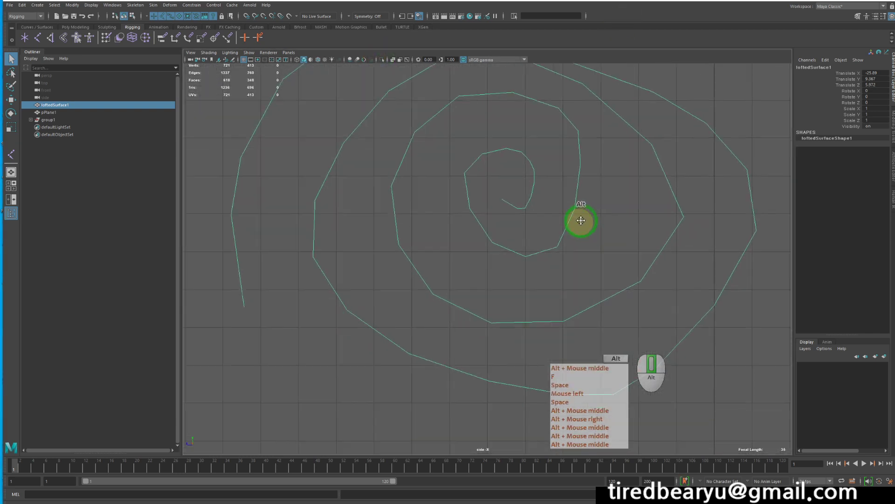
alt+right_drag(581, 221, 505, 212)
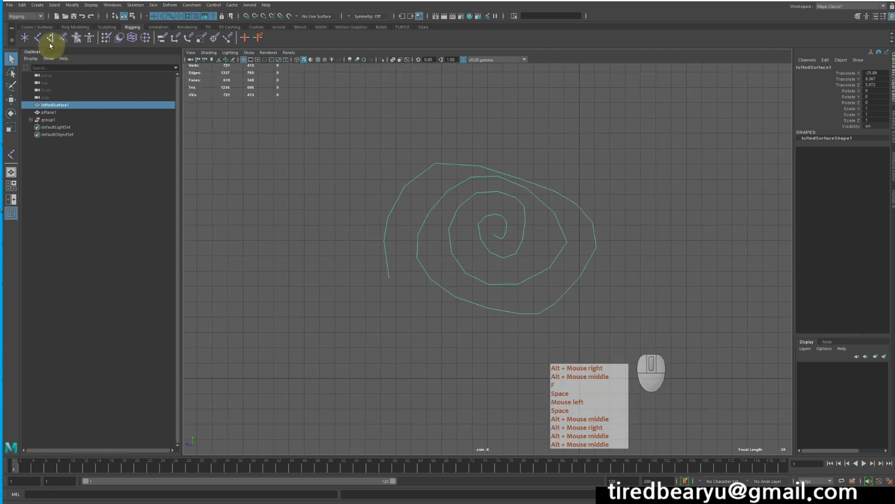
Draw a chain of joints in the side view following the outer turn of the lofted surface's spiral profile.
click(25, 38)
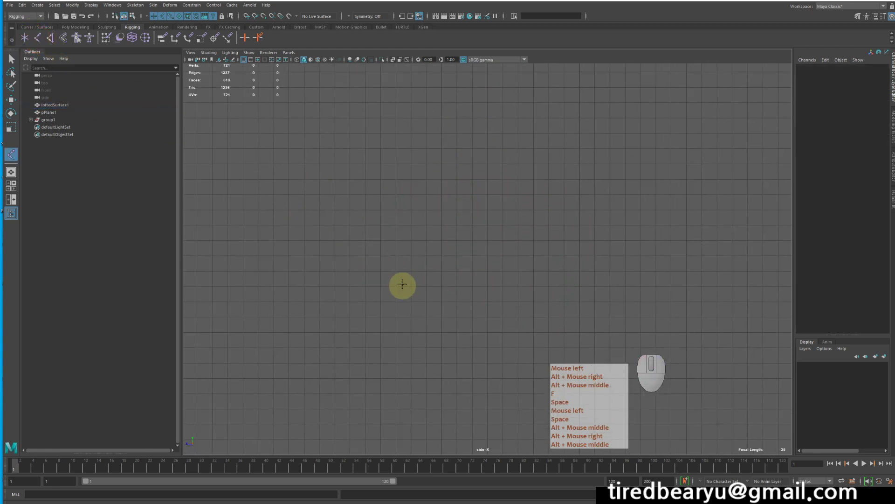
click(390, 280)
click(384, 216)
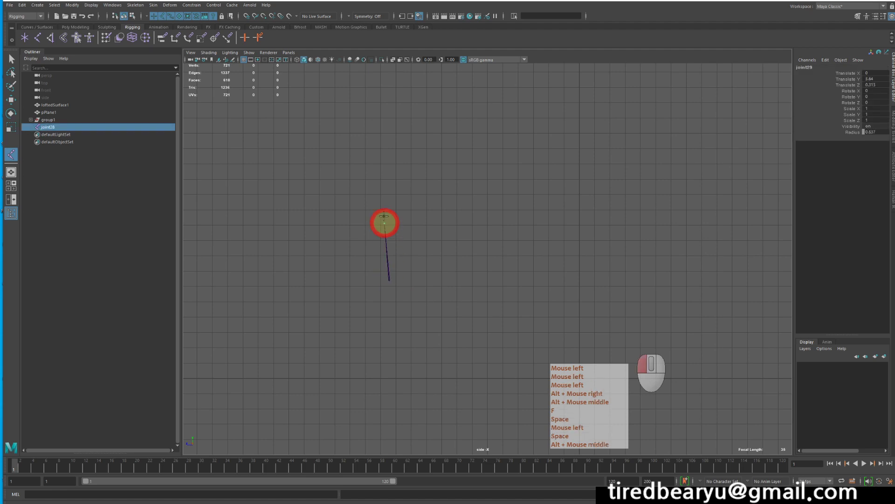
click(406, 158)
click(443, 134)
click(493, 136)
click(547, 150)
click(589, 180)
click(605, 252)
click(545, 309)
click(465, 312)
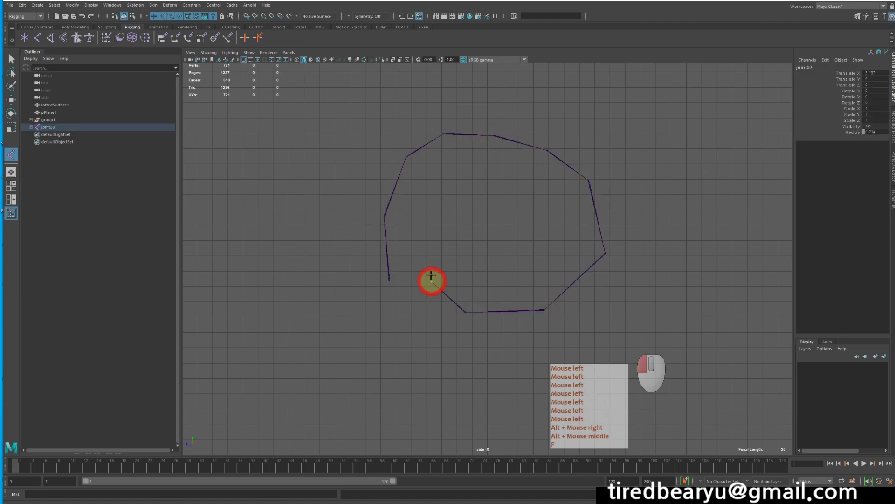
Continue the joint chain inward through the spiral's inner turns to its centre and finish the chain.
click(431, 230)
click(467, 162)
click(519, 162)
click(551, 187)
click(560, 243)
click(490, 278)
click(461, 261)
click(484, 198)
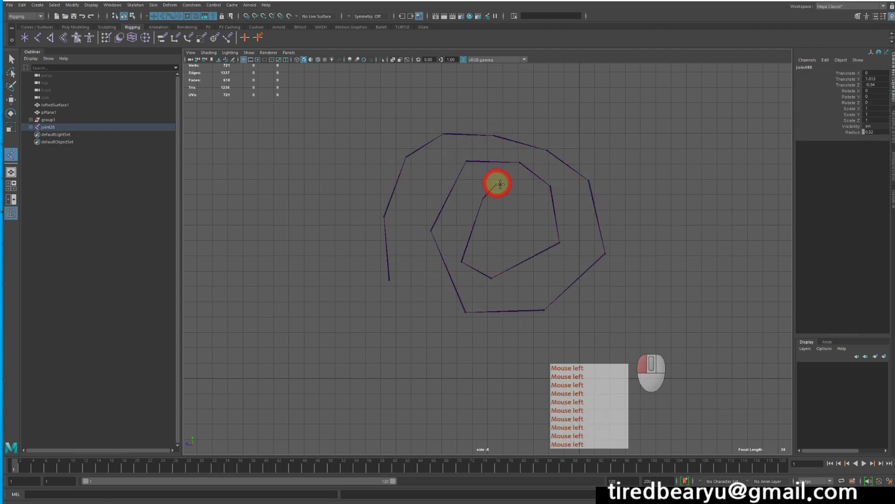
click(503, 186)
click(527, 214)
click(503, 252)
key(shift+Return)
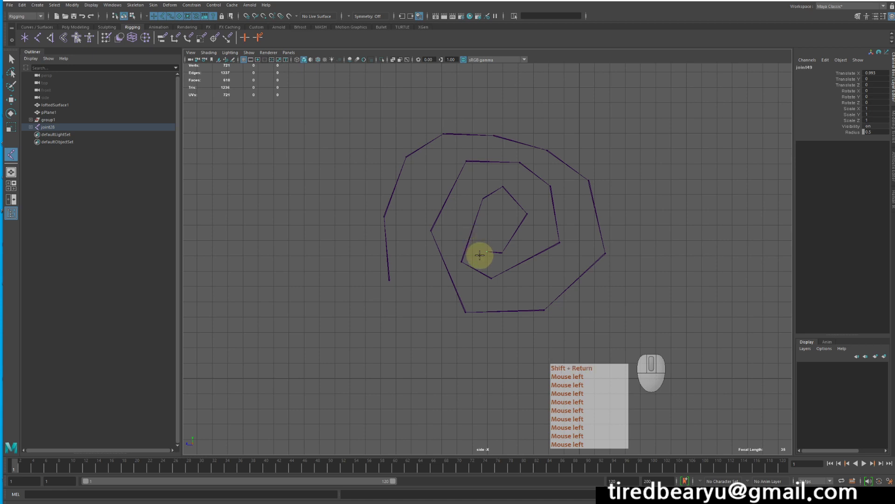
key(Return)
Compare the spiral joint chain with the lofted surface in the perspective and side views.
key(w)
click(443, 134)
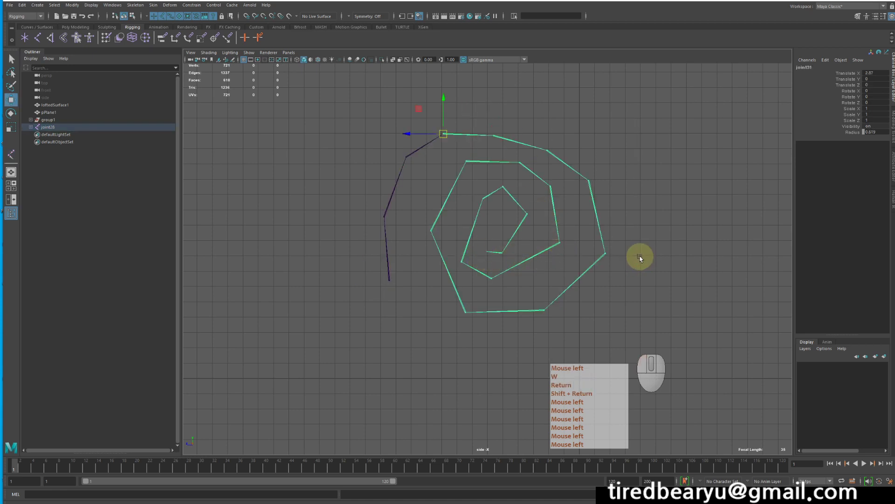
key(space)
key(space)
alt+drag(645, 194, 651, 201)
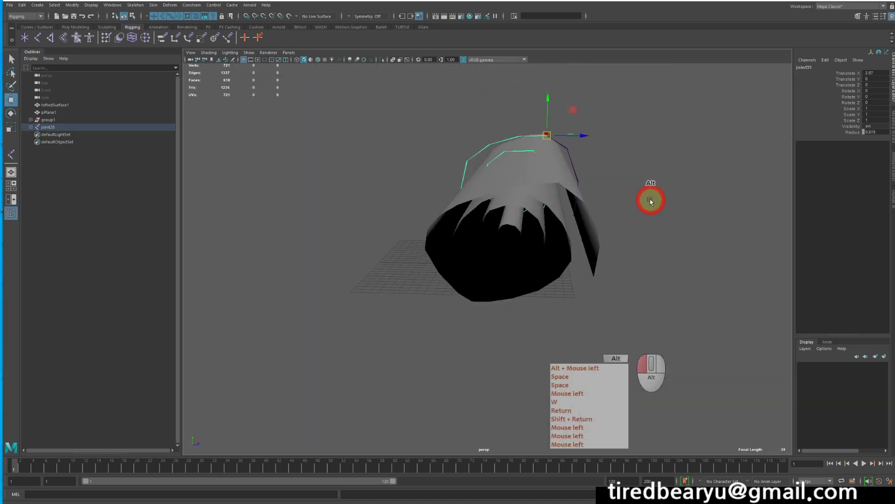
click(550, 190)
alt+drag(580, 219, 581, 232)
key(space)
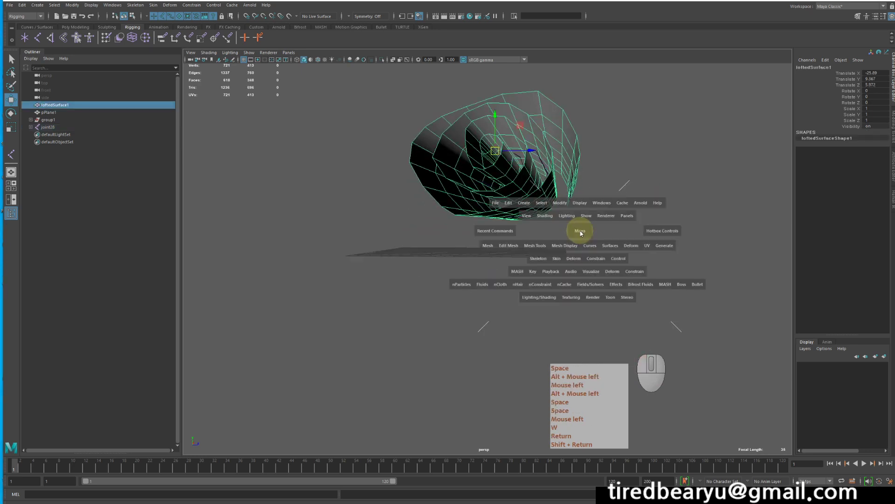
key(space)
alt+middle_drag(610, 310, 610, 274)
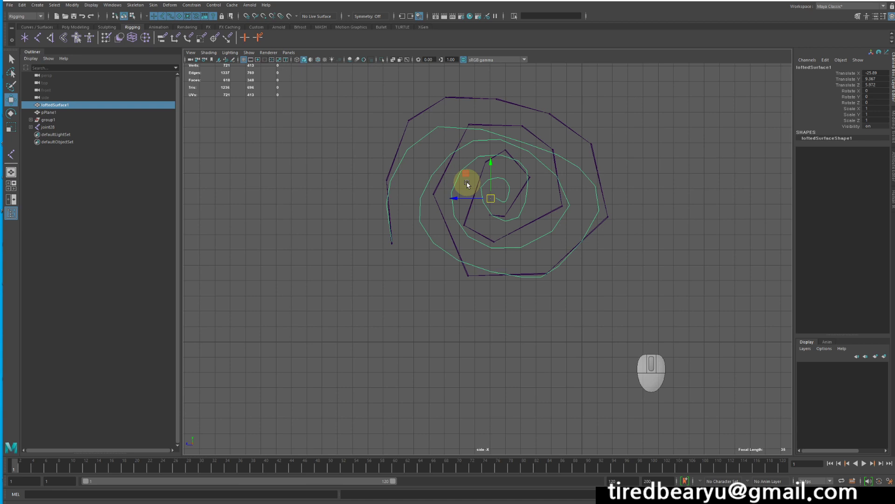
Delete the spiral joint chain and the lofted surface.
click(635, 292)
drag(636, 276, 201, 121)
key(Delete)
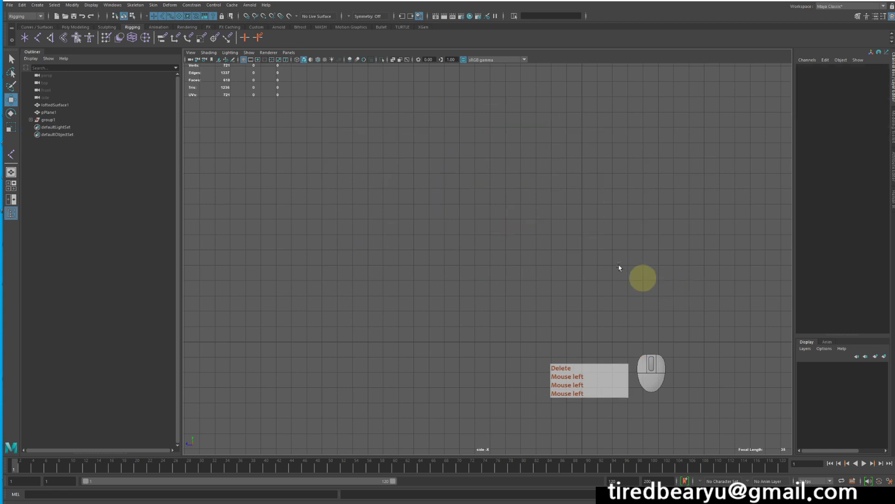
click(620, 309)
key(Delete)
Scrub the timeline to frame 119 to examine the existing rolled plane's unrolling motion in perspective, and select that plane.
key(space)
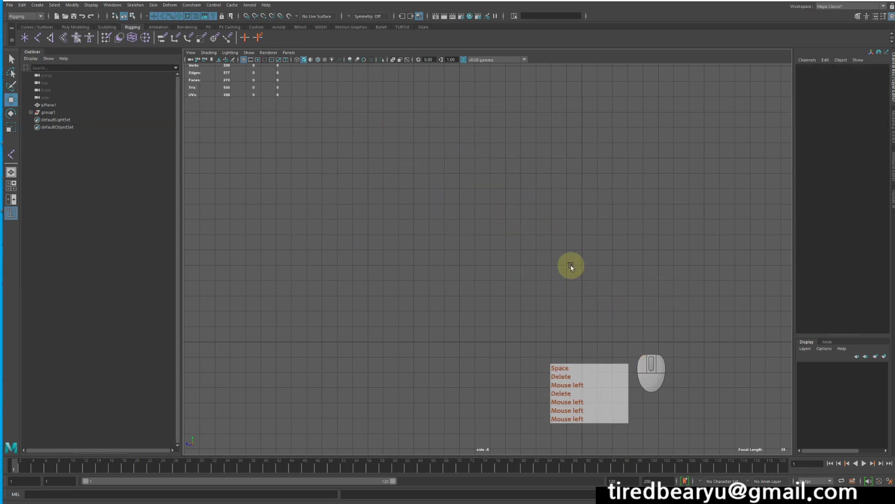
key(space)
alt+drag(614, 184, 436, 150)
alt+right_drag(436, 149, 370, 138)
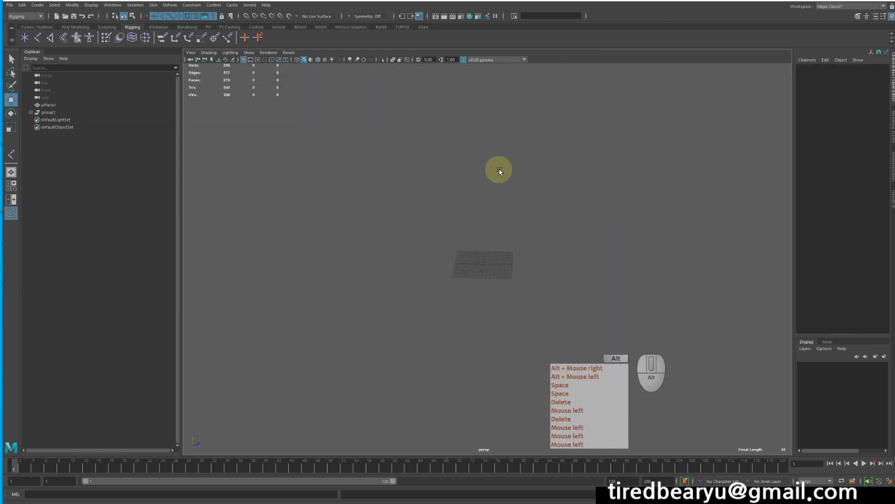
alt+middle_drag(499, 173, 474, 366)
scroll(510, 265, up, 2)
alt+right_drag(455, 290, 559, 259)
alt+middle_drag(560, 262, 591, 215)
alt+right_drag(541, 221, 576, 229)
alt+middle_drag(576, 231, 508, 239)
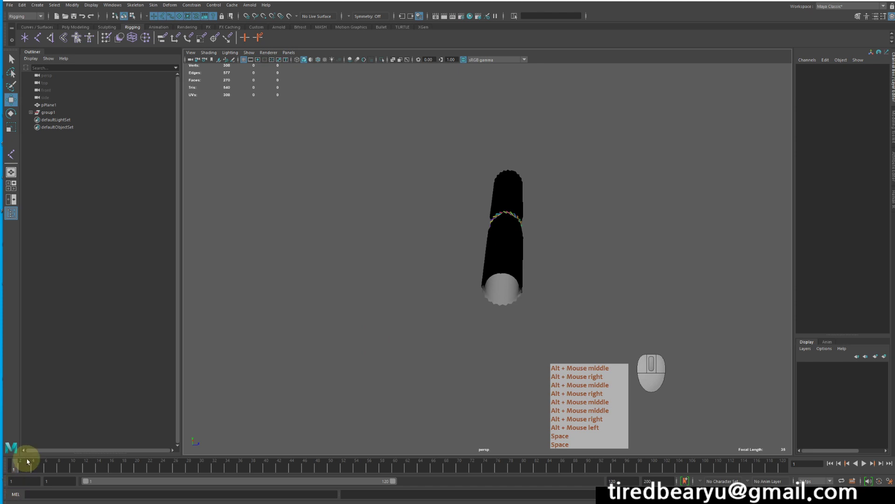
drag(30, 464, 776, 503)
alt+middle_drag(455, 348, 496, 273)
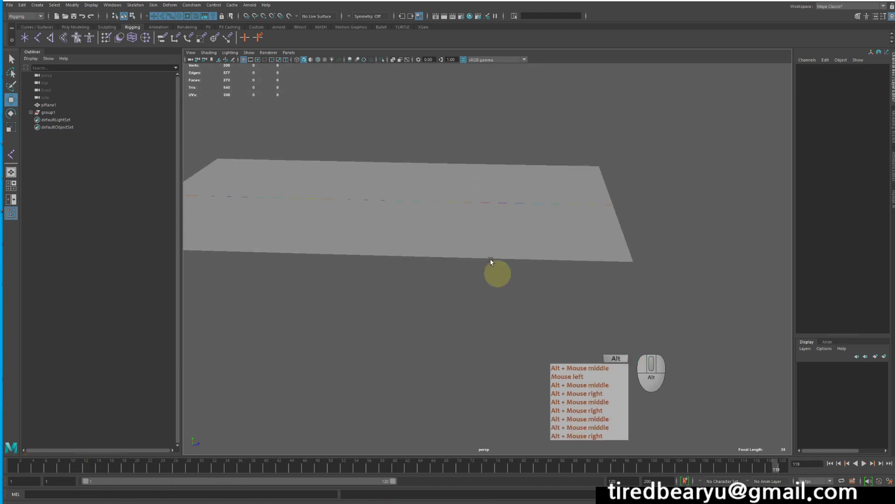
click(447, 197)
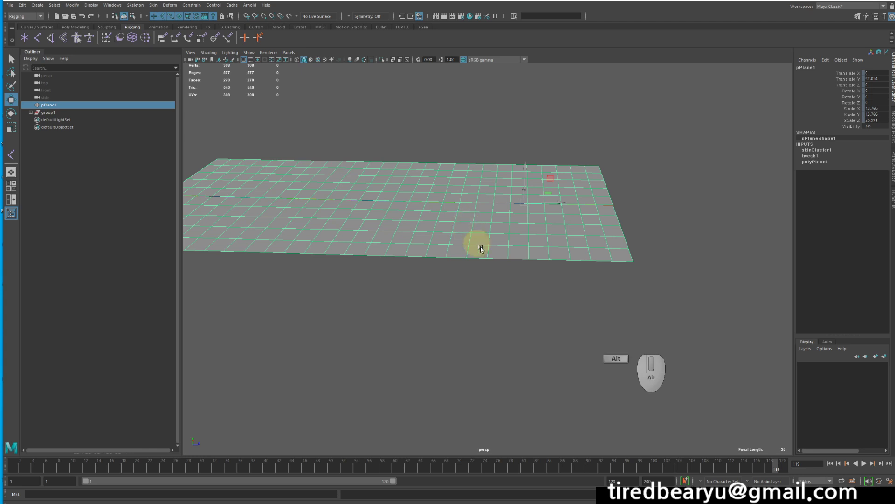
Create a new polygon plane and scale it up uniformly to about 103.
alt+right_drag(480, 248, 404, 233)
alt+middle_drag(405, 233, 503, 230)
alt+drag(503, 230, 503, 220)
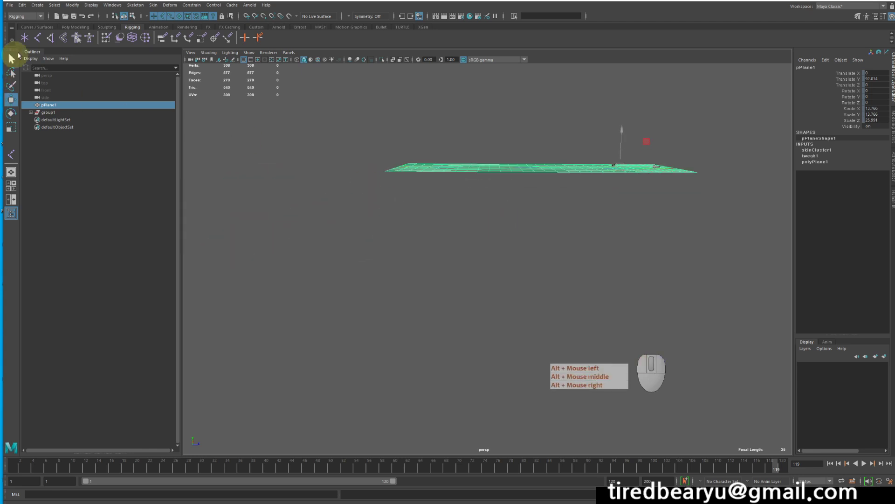
click(75, 27)
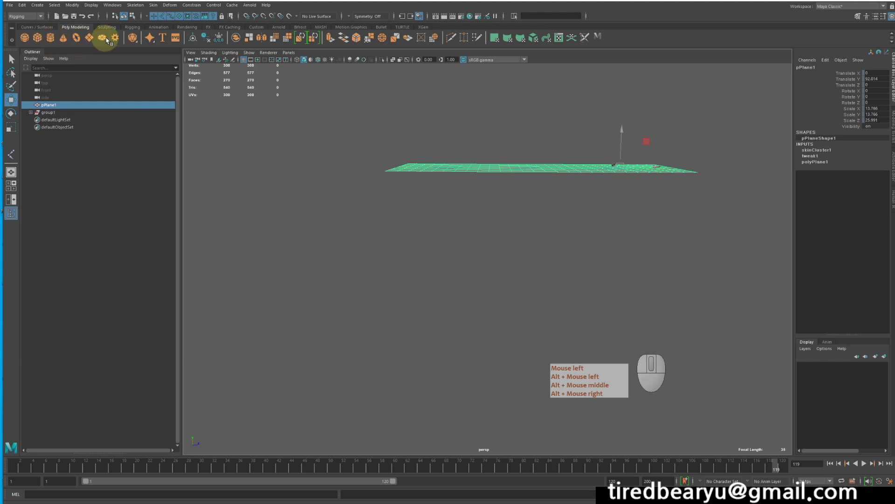
click(90, 37)
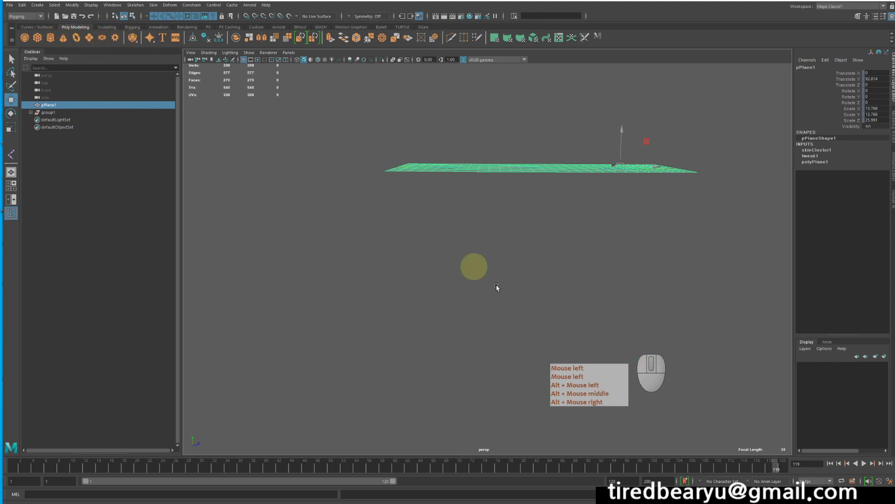
alt+right_drag(500, 286, 474, 264)
alt+middle_drag(474, 264, 423, 190)
alt+drag(423, 190, 424, 198)
key(r)
middle_drag(430, 288, 620, 301)
alt+middle_drag(621, 301, 589, 233)
alt+drag(588, 233, 543, 223)
key(w)
drag(465, 248, 468, 226)
alt+middle_drag(468, 226, 486, 242)
alt+drag(485, 242, 520, 236)
key(z)
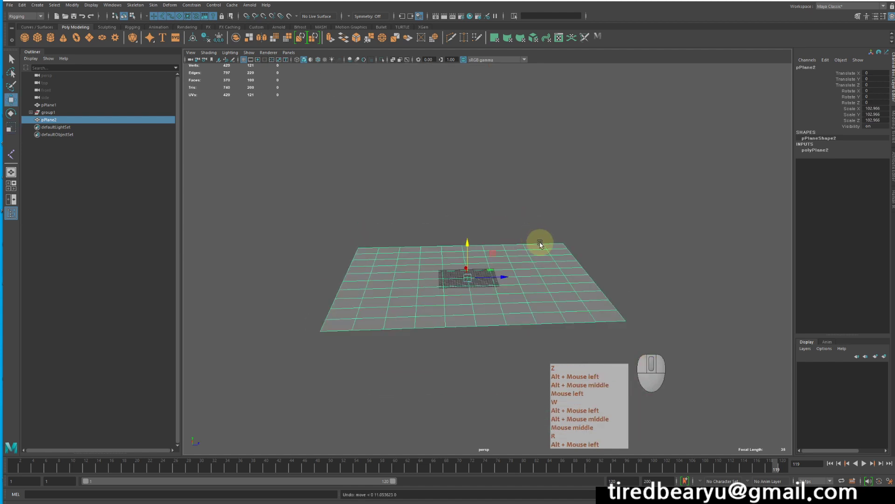
Scale the new plane down uniformly to about 25.
key(f)
key(r)
middle_drag(506, 261, 295, 268)
alt+right_drag(296, 268, 556, 280)
alt+middle_drag(555, 280, 573, 289)
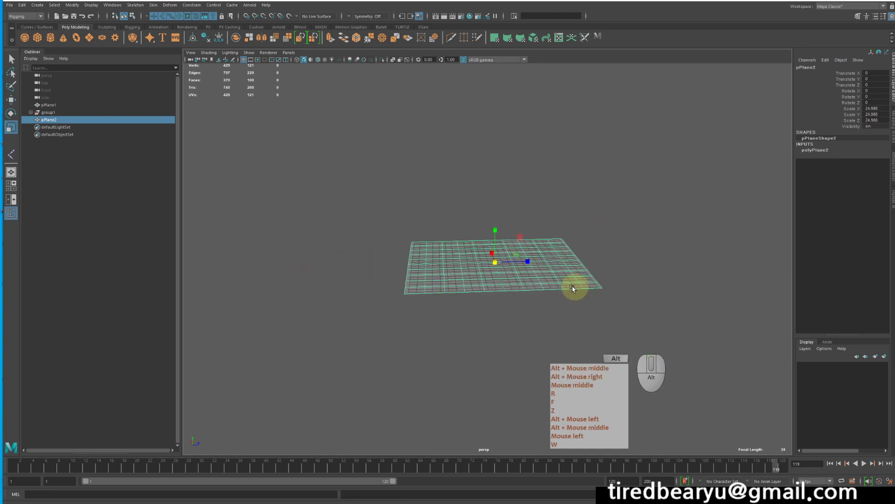
alt+drag(573, 288, 653, 303)
alt+right_drag(653, 303, 732, 322)
alt+drag(732, 322, 672, 304)
key(w)
drag(499, 239, 505, 196)
key(z)
alt+drag(525, 242, 523, 272)
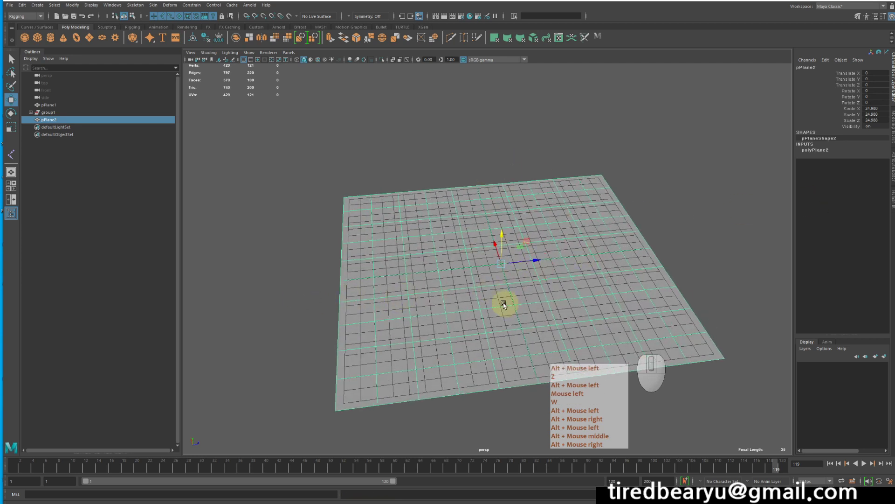
Stretch the new plane along Z to a scale of about 41.
click(821, 150)
alt+drag(577, 203, 567, 260)
key(r)
Set the new plane's Subdivisions Height to 26.
click(839, 173)
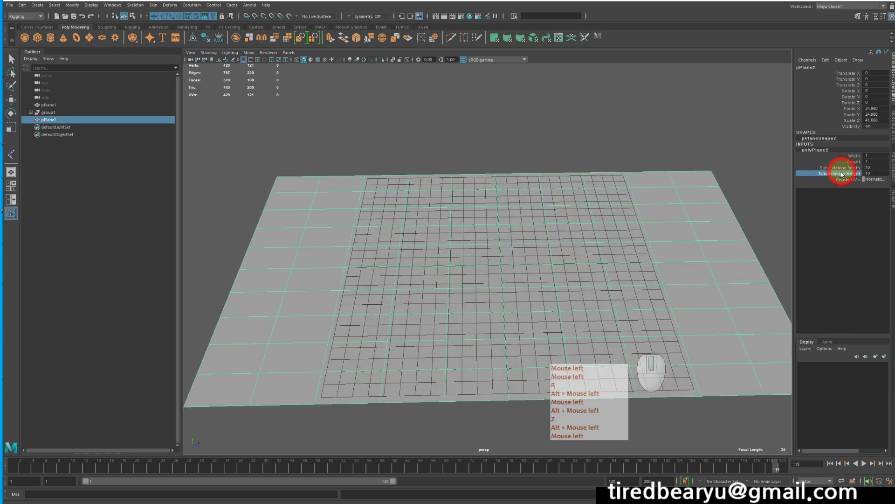
middle_drag(616, 176, 625, 176)
key(z)
middle_drag(529, 176, 492, 204)
middle_drag(541, 188, 526, 176)
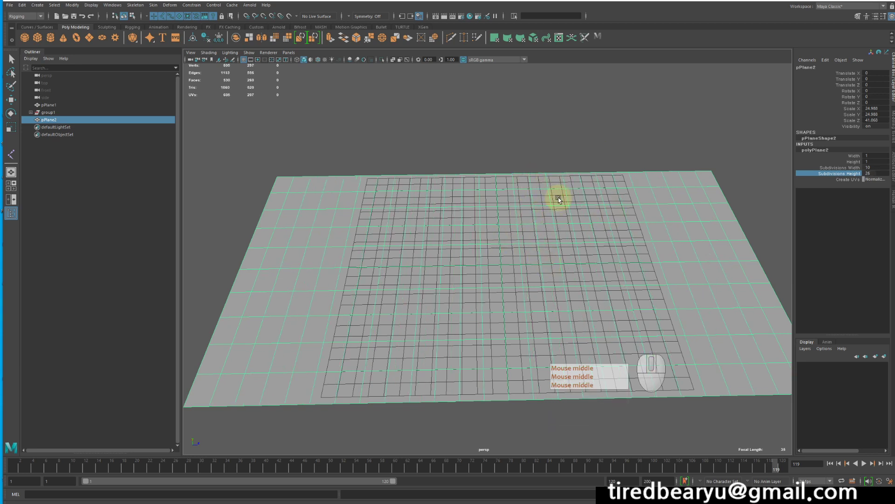
Scale the new plane to about 13.79 in X and Y and 22.67 in Z, and lower it slightly below the grid.
alt+drag(558, 197, 549, 181)
alt+right_drag(549, 181, 532, 186)
alt+drag(532, 186, 348, 264)
key(r)
key(ctrl+z)
key(w)
alt+drag(486, 261, 479, 242)
key(q)
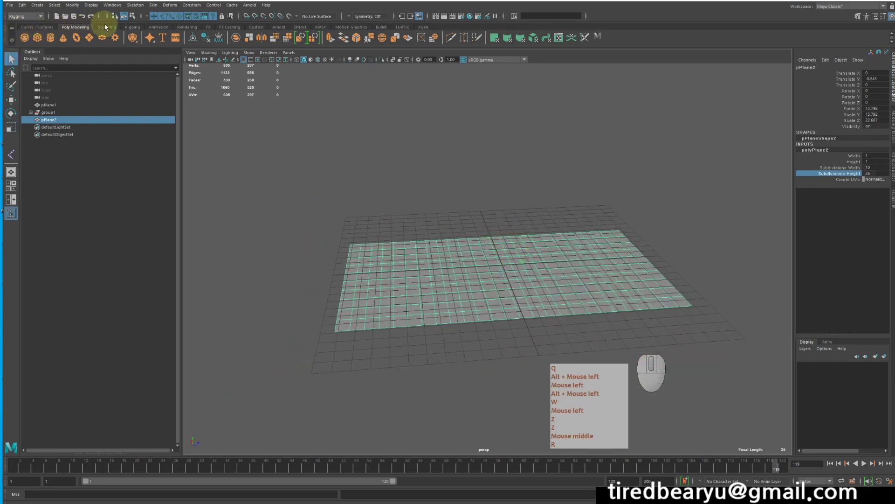
Draw a joint chain along the plane's central Z line, snapping joints to every grid point from Z -11 to the grid centre.
click(138, 29)
click(38, 38)
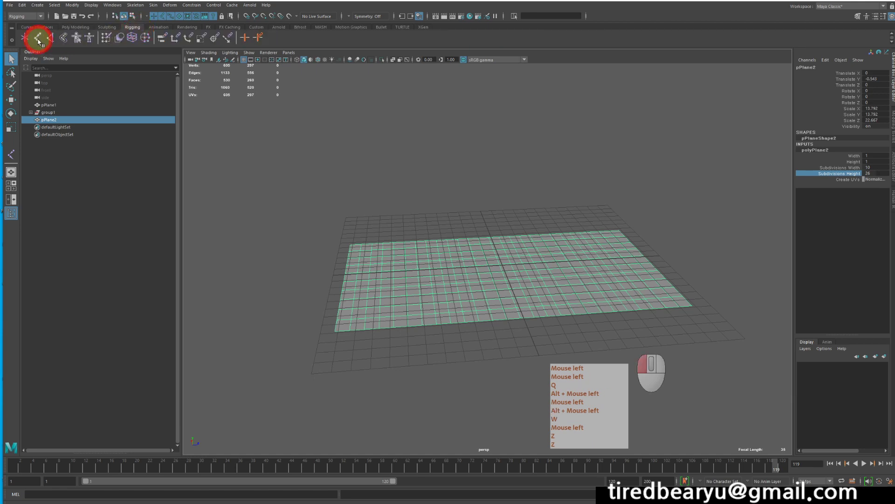
alt+right_drag(374, 157, 446, 180)
alt+middle_drag(447, 181, 470, 164)
alt+drag(471, 163, 435, 234)
alt+middle_drag(435, 234, 393, 234)
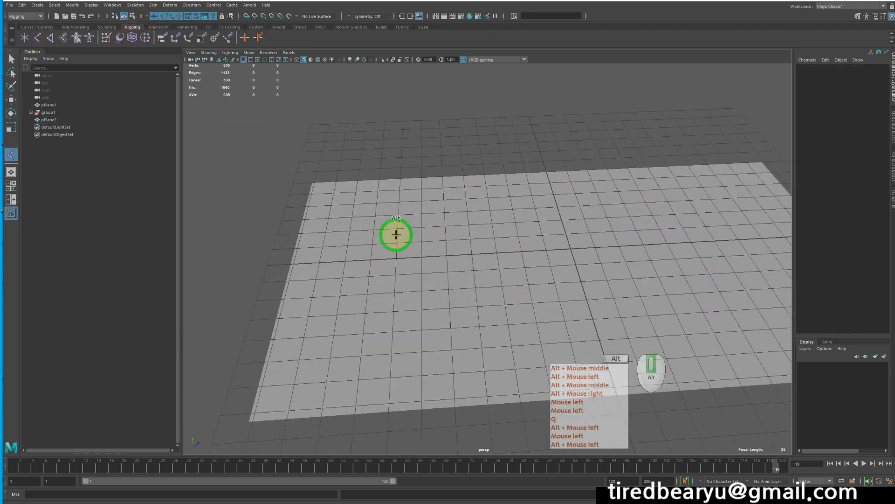
alt+middle_drag(638, 240, 425, 195)
alt+right_drag(298, 201, 258, 198)
alt+middle_drag(503, 201, 576, 207)
alt+right_drag(262, 195, 380, 210)
alt+middle_drag(379, 210, 340, 226)
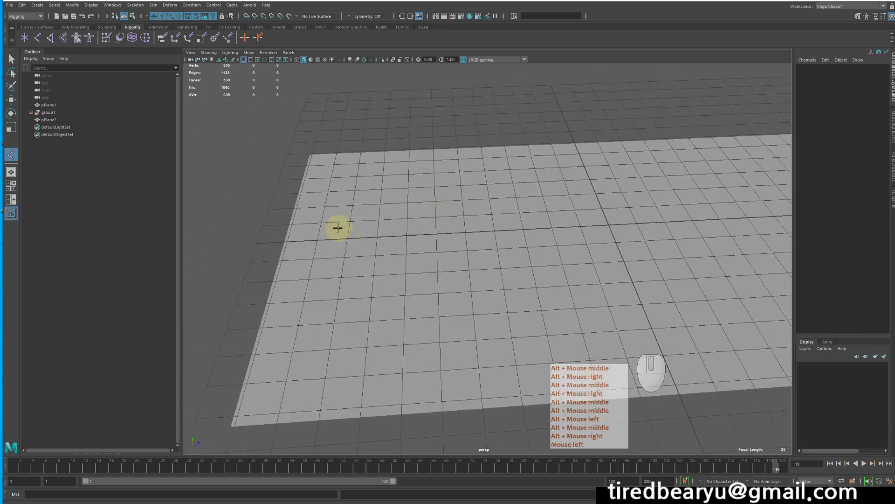
key(x)
click(285, 242)
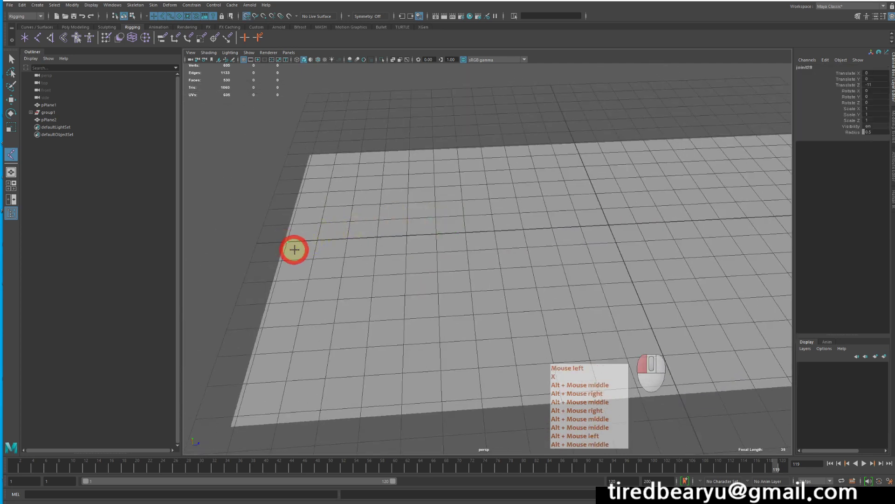
click(318, 239)
click(348, 239)
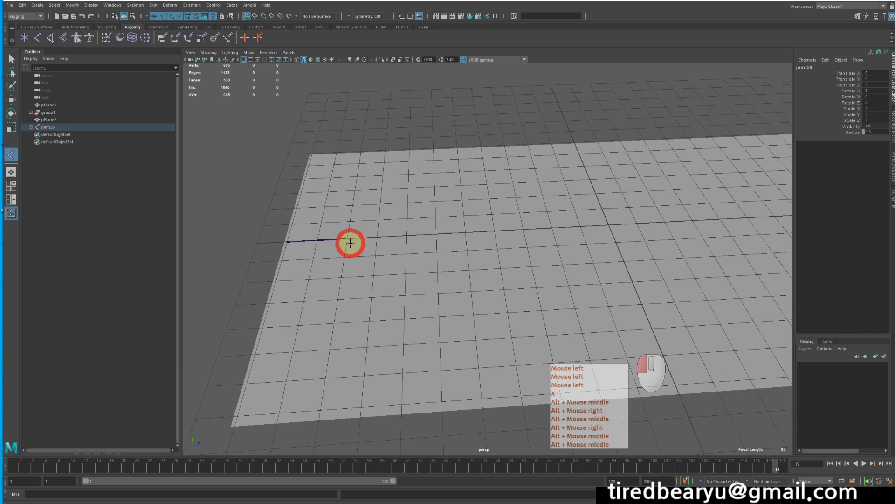
click(377, 238)
click(408, 236)
click(437, 234)
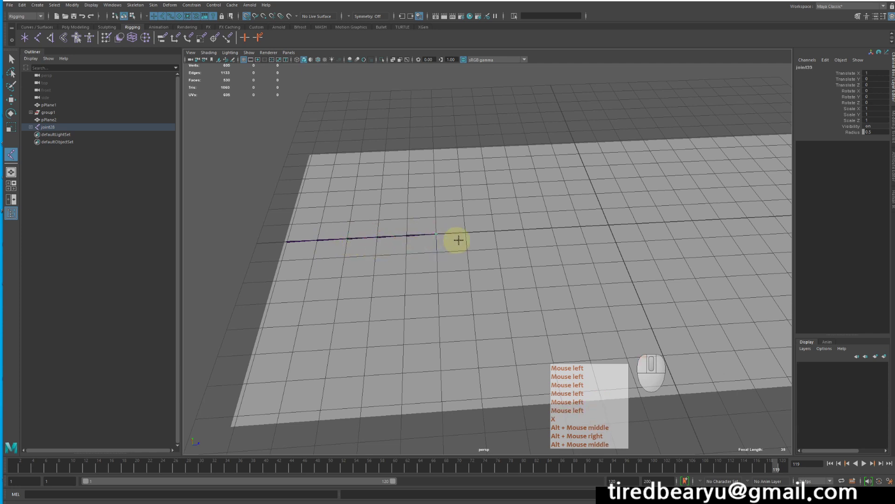
click(465, 232)
click(494, 229)
click(524, 229)
click(553, 228)
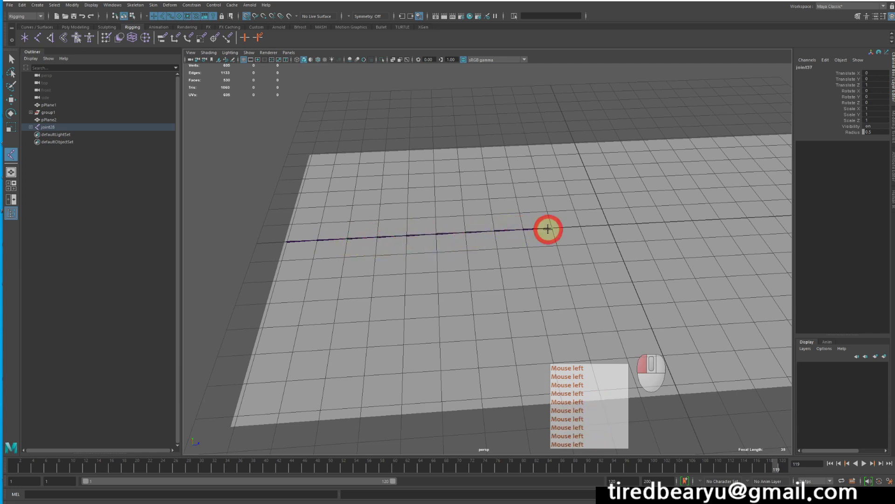
click(583, 227)
click(611, 225)
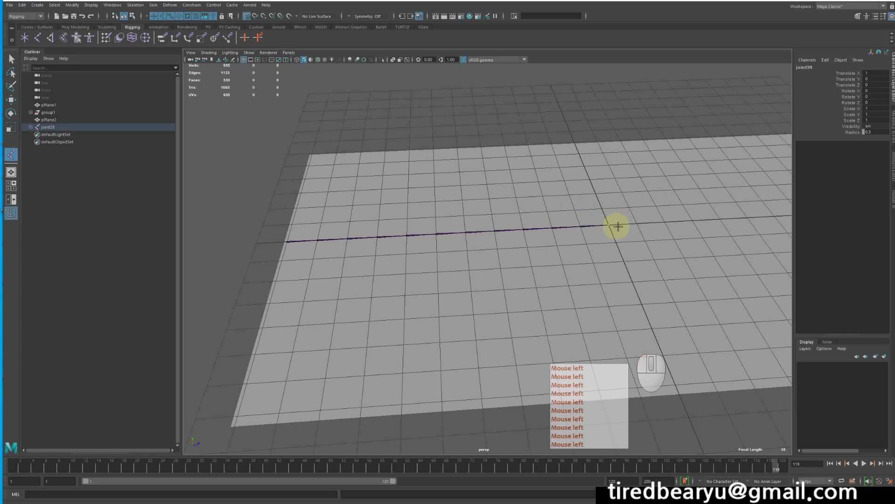
Continue the chain with grid-snapped joints at one-unit spacing from the centre to the plane's far edge and finish it.
click(638, 222)
click(661, 219)
alt+middle_drag(682, 224, 580, 246)
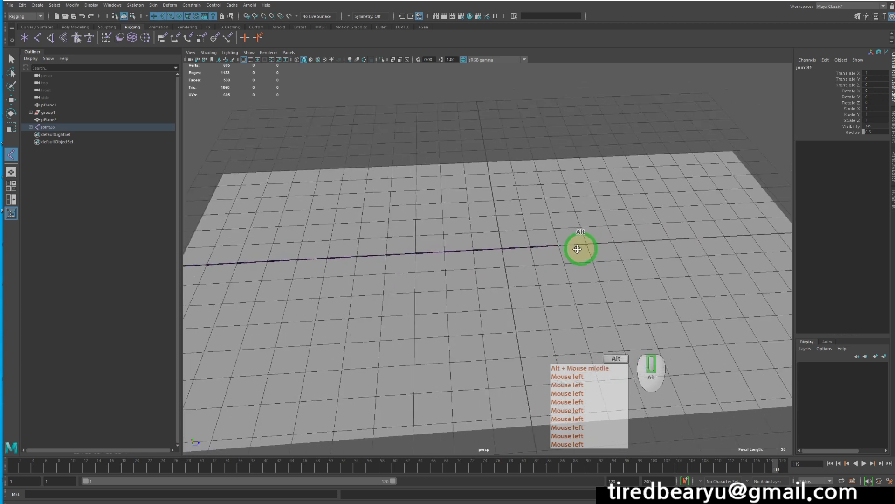
key(x)
click(614, 238)
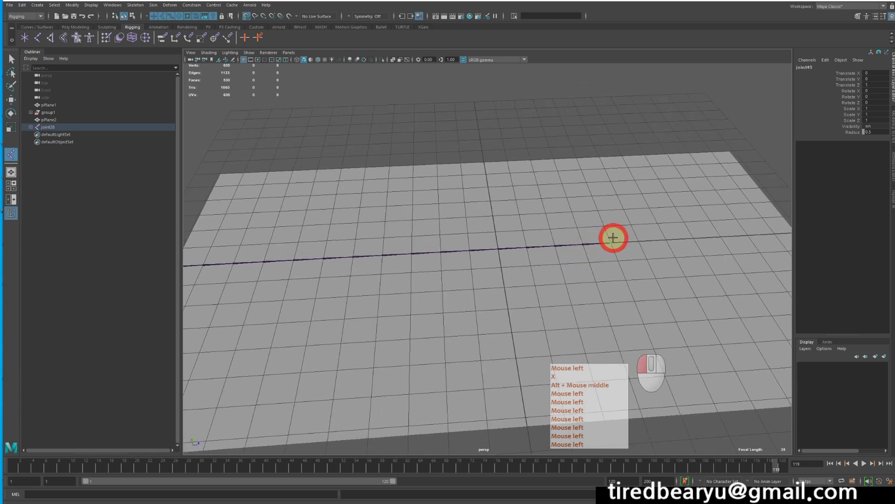
key(x)
key(x)
key(x)
click(640, 241)
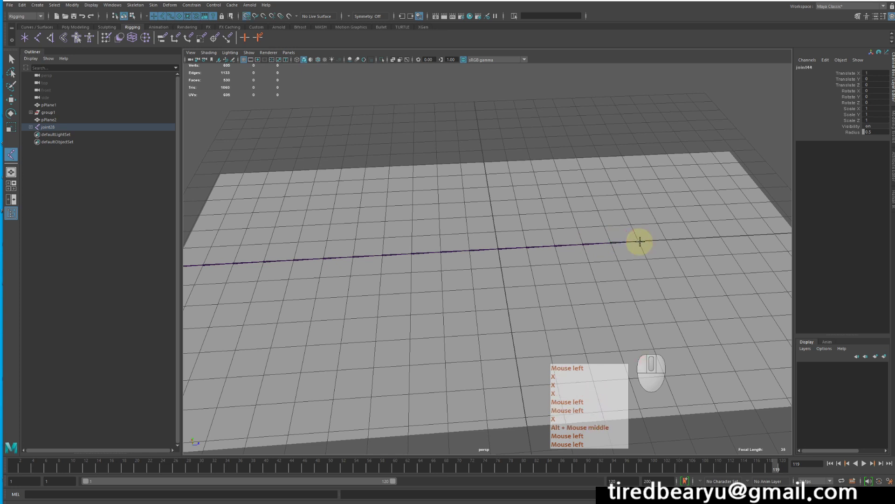
click(674, 240)
click(693, 238)
click(709, 236)
click(744, 233)
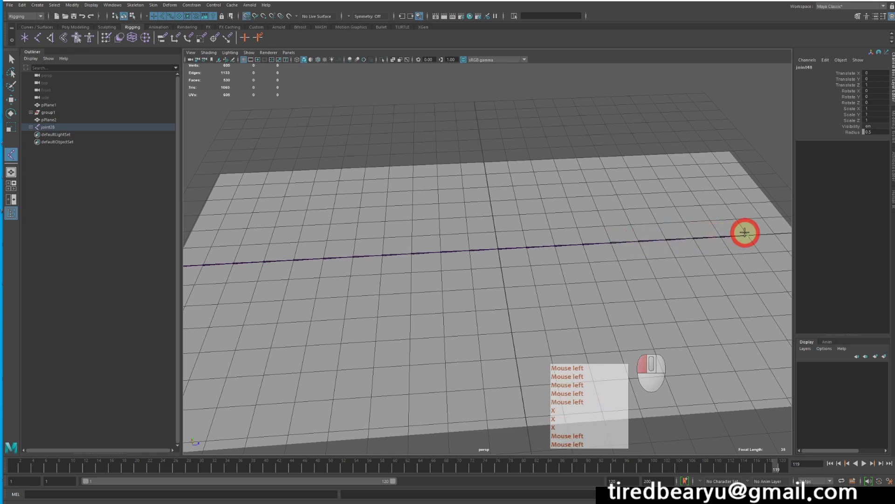
click(774, 233)
alt+middle_drag(746, 249, 666, 256)
key(x)
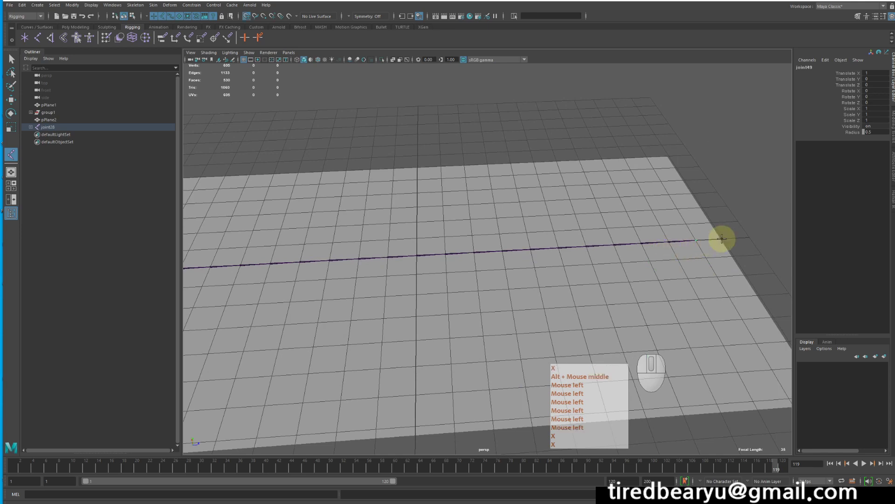
click(722, 239)
alt+right_drag(732, 278, 507, 222)
key(w)
Select the root joint and lower the whole chain to about -0.51 in Y so it lies just above the plane.
drag(248, 206, 527, 311)
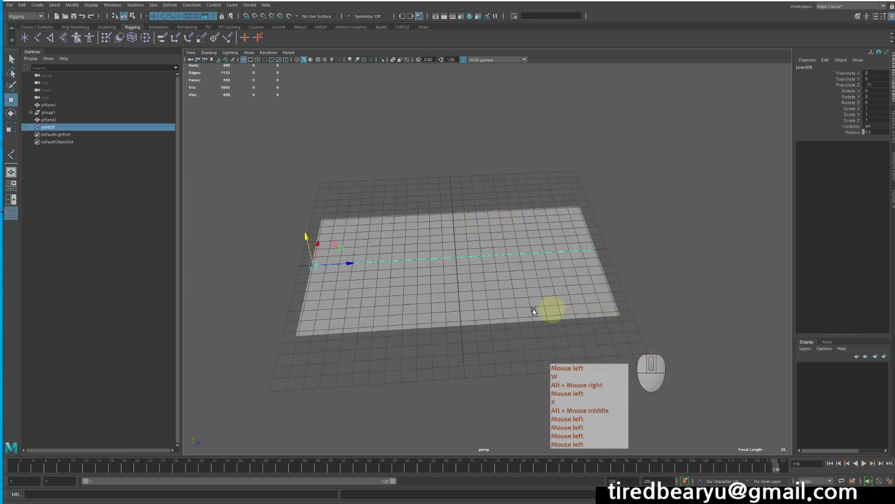
alt+drag(406, 310, 486, 297)
alt+right_drag(486, 297, 568, 310)
alt+middle_drag(568, 310, 633, 271)
alt+drag(446, 240, 440, 247)
alt+right_drag(440, 247, 530, 255)
key(w)
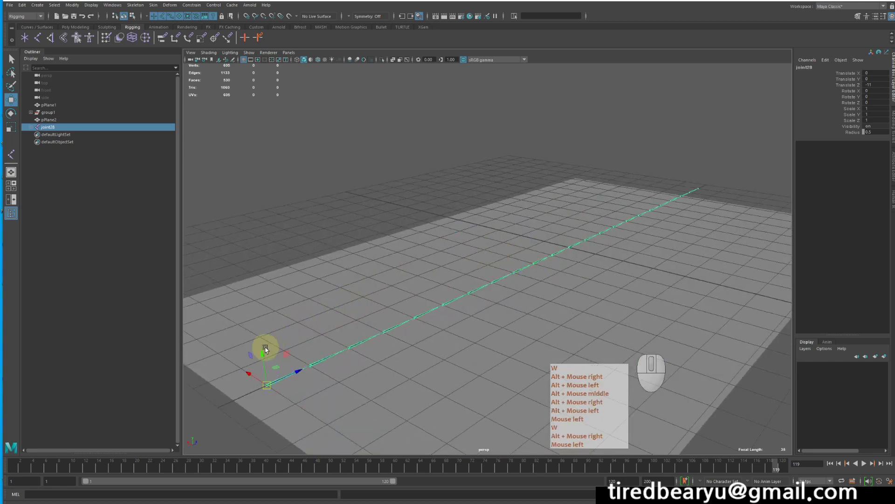
drag(264, 357, 255, 377)
Scale the plane down uniformly to about 13.325 in X and Y and 21.9 in Z so its ends match the chain.
click(372, 441)
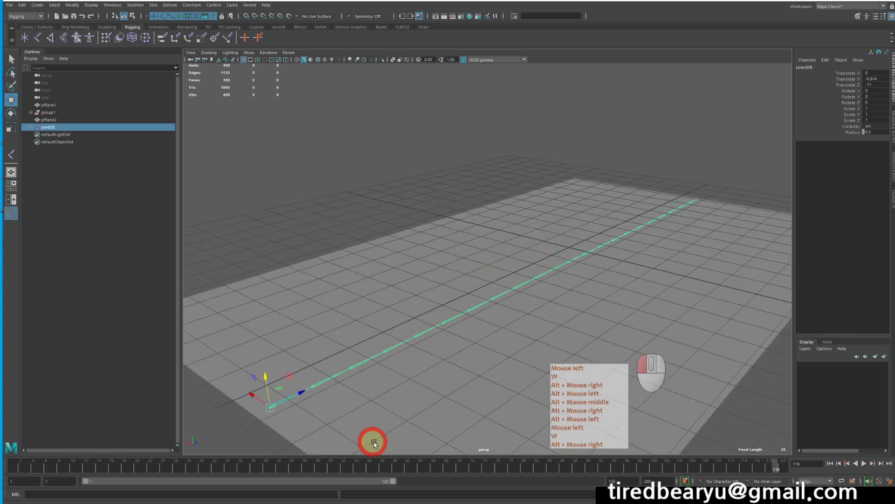
alt+middle_drag(397, 394, 445, 323)
alt+drag(445, 324, 414, 306)
key(r)
mouse_move(572, 288)
middle_down()
mouse_move(549, 294)
mouse_move(558, 295)
middle_up()
alt+right_drag(590, 285, 523, 265)
alt+drag(523, 265, 483, 271)
alt+right_drag(482, 270, 560, 283)
alt+drag(448, 271, 519, 258)
alt+right_drag(519, 258, 450, 261)
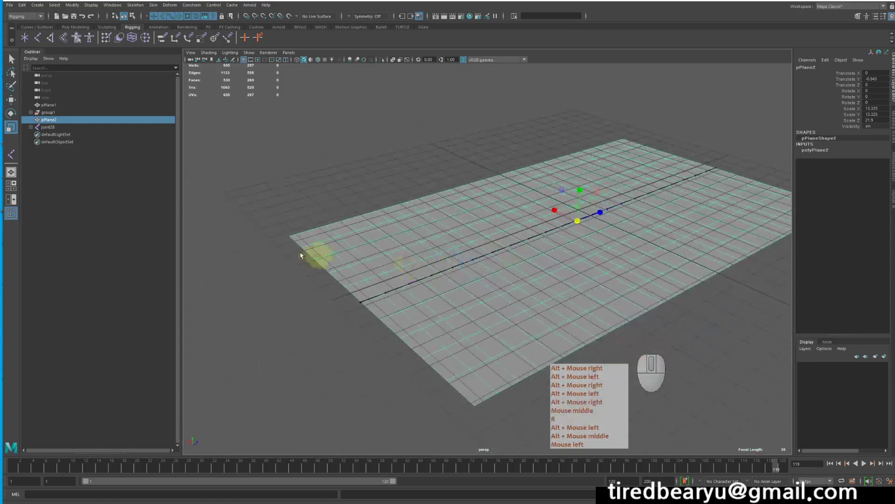
Select the joint chain together with the plane and bind the skin to the Joint hierarchy using the Closest distance method.
drag(302, 254, 409, 341)
key(q)
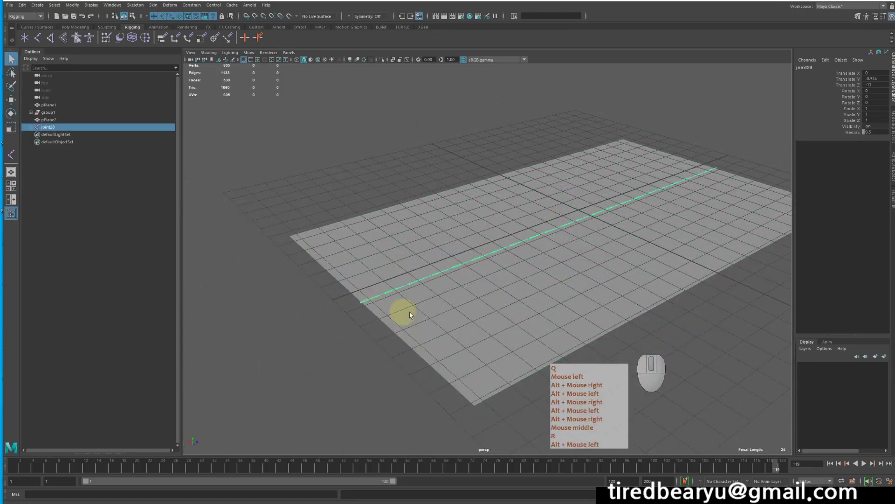
shift+click(496, 370)
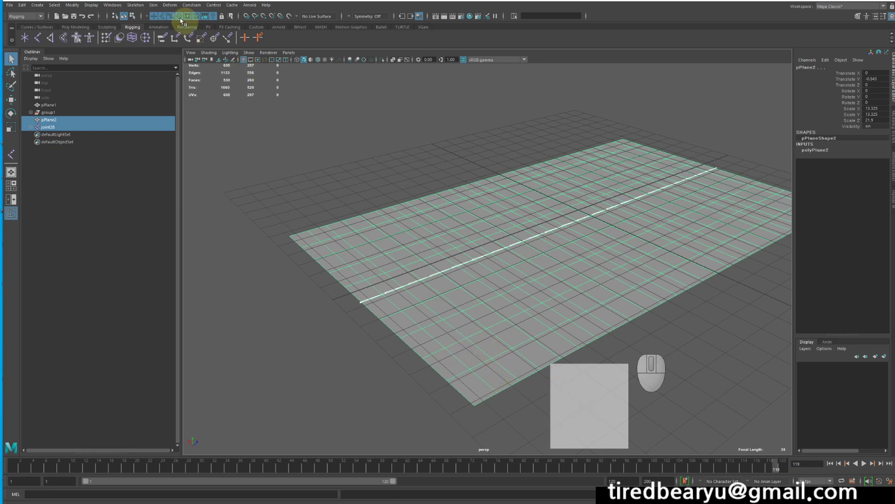
click(153, 5)
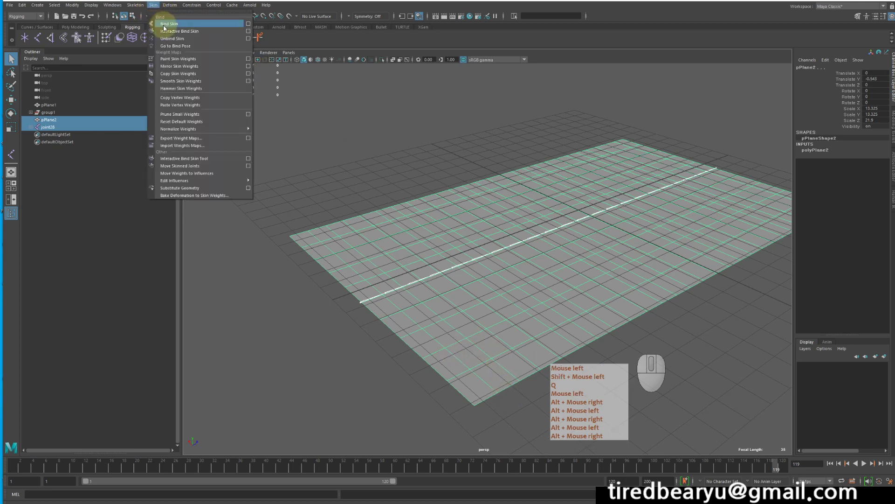
click(248, 24)
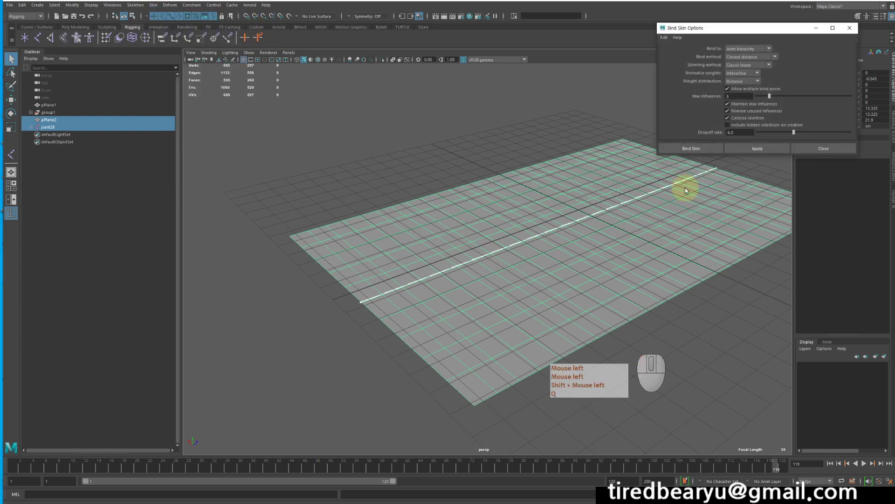
click(751, 52)
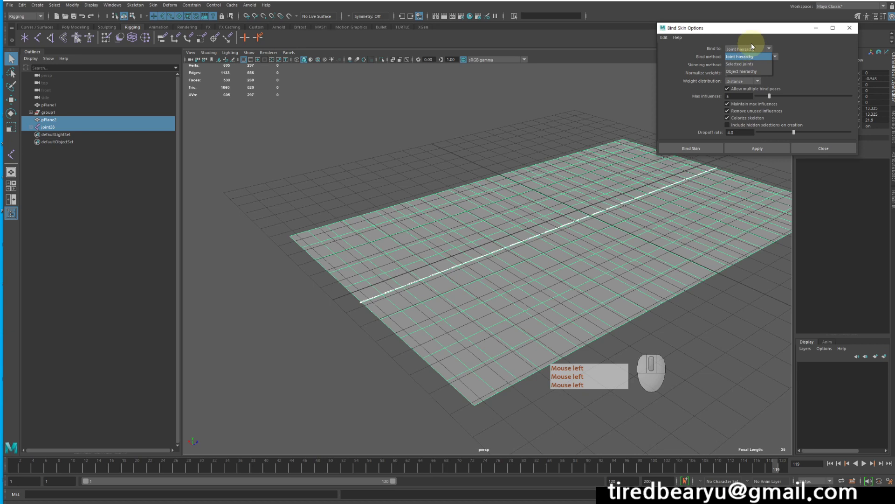
click(748, 45)
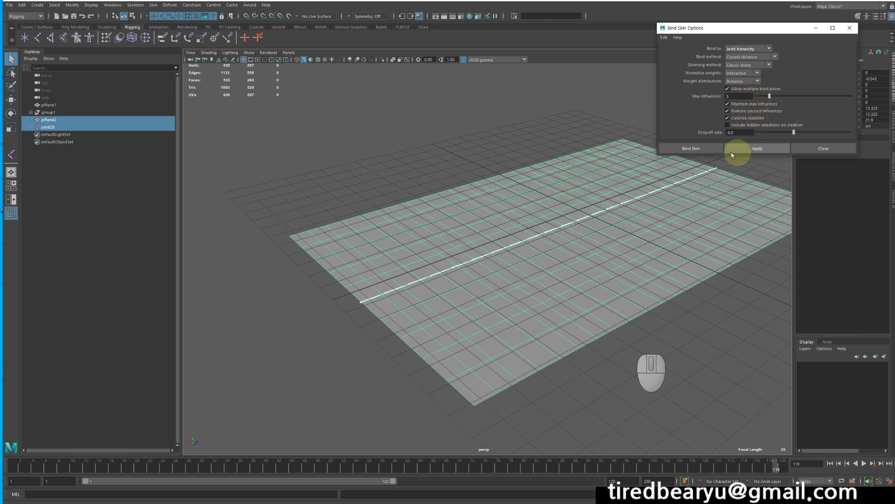
click(683, 151)
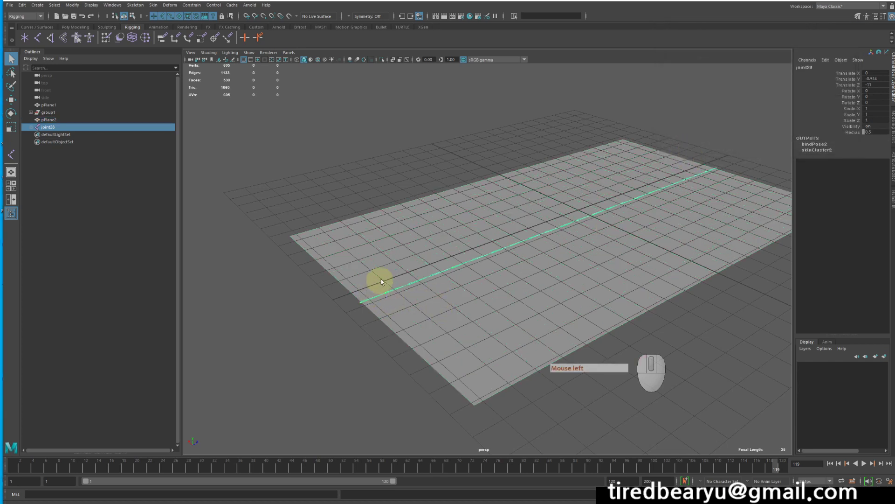
Try rotating the chain's second joint to test how the plane bends, and undo the rotation.
click(396, 298)
key(e)
drag(378, 269, 365, 292)
key(z)
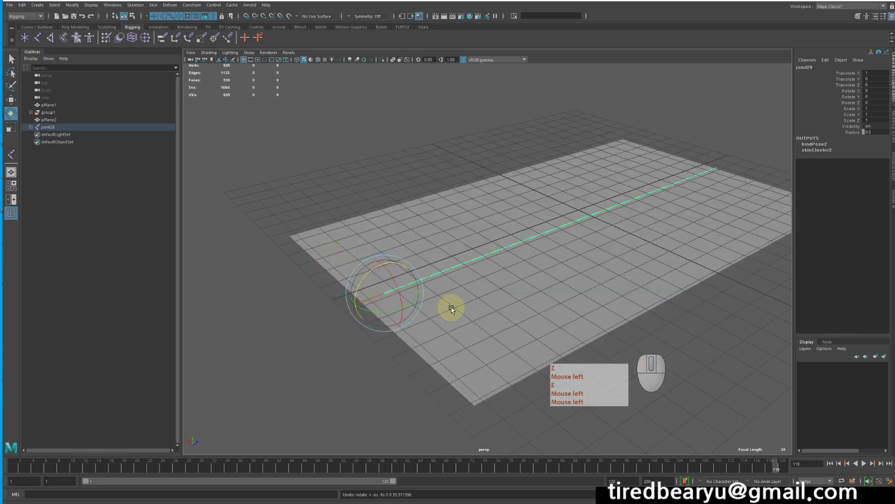
Select the chain's root joint and move the current time to frame 1.
alt+drag(450, 308, 405, 308)
key(q)
drag(260, 212, 317, 258)
alt+right_drag(452, 298, 432, 300)
alt+middle_drag(432, 299, 422, 304)
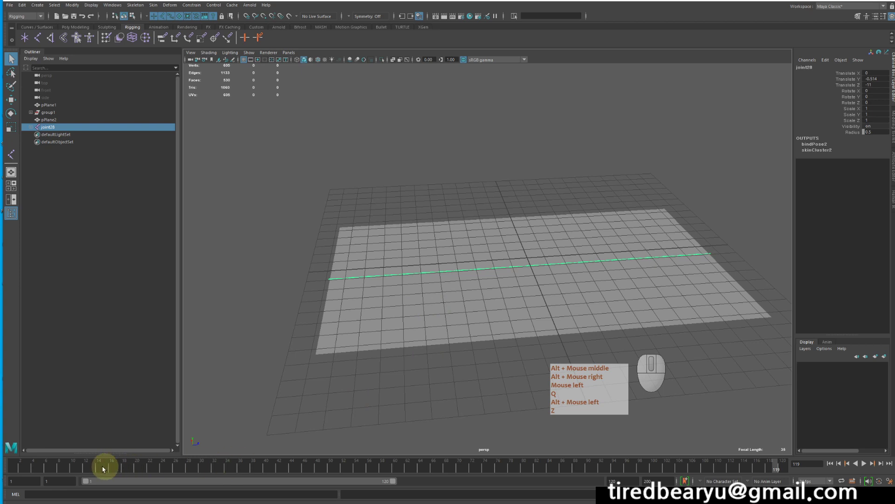
mouse_move(30, 463)
mouse_down()
mouse_move(74, 464)
mouse_move(20, 464)
mouse_move(234, 464)
mouse_move(14, 464)
mouse_up()
alt+middle_drag(460, 317, 606, 290)
alt+drag(606, 289, 569, 307)
alt+middle_drag(569, 308, 534, 326)
alt+click(554, 331)
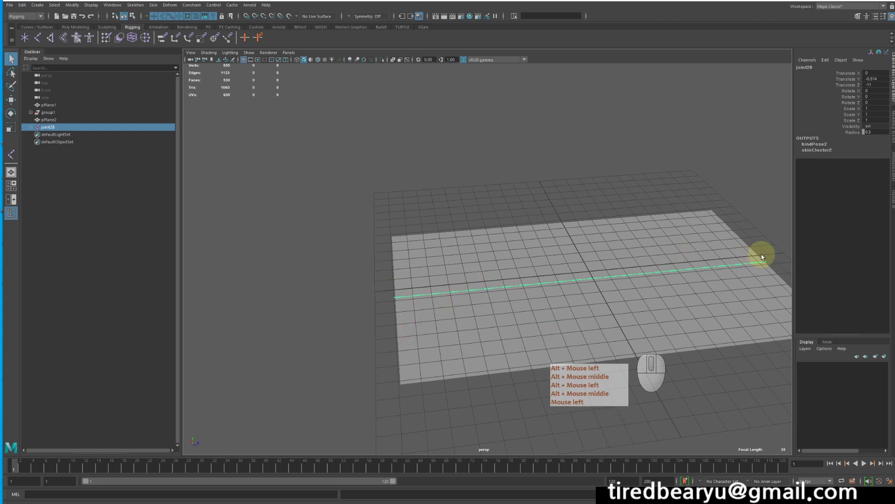
Select the whole joint hierarchy below the root joint.
right_click(377, 192)
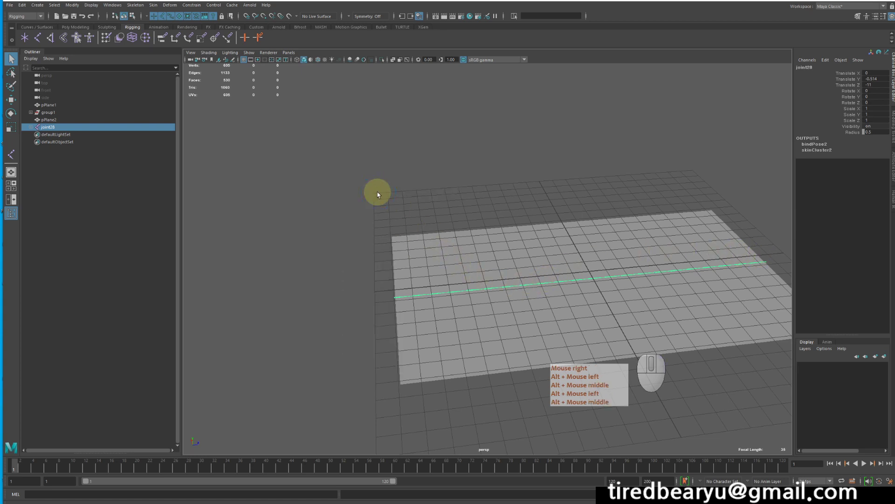
click(434, 355)
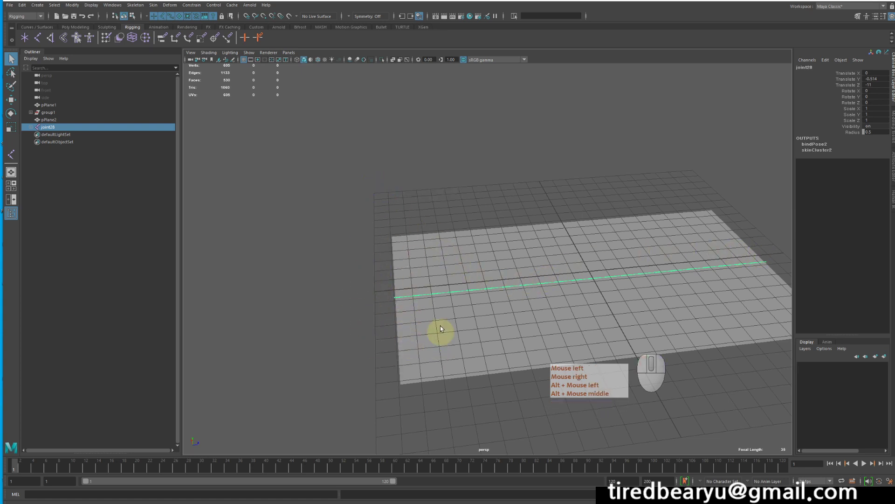
right_click(328, 197)
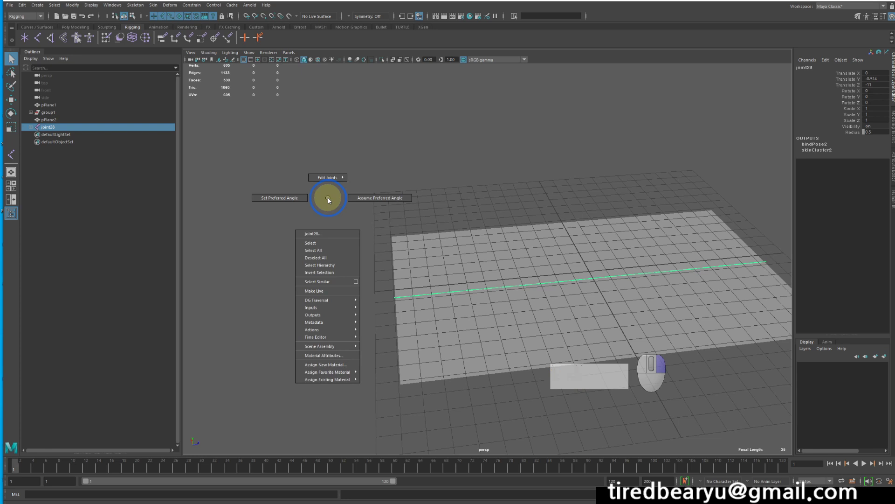
right_drag(328, 200, 344, 264)
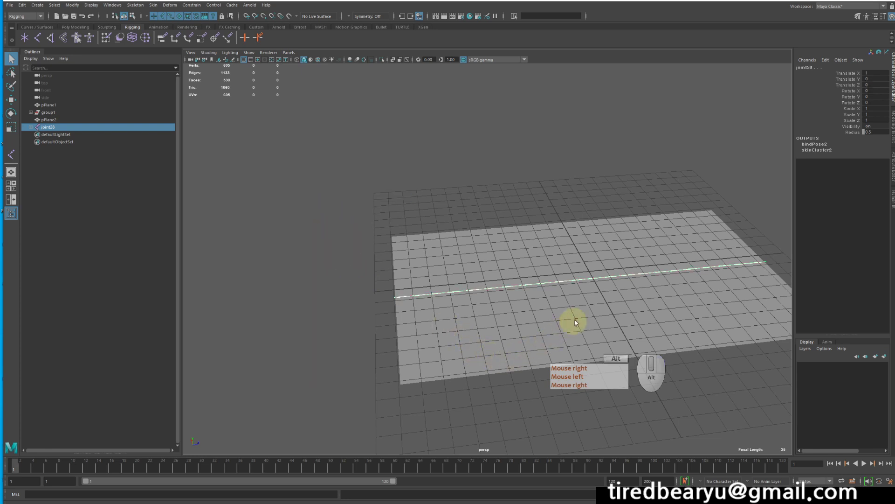
alt+middle_drag(574, 320, 566, 291)
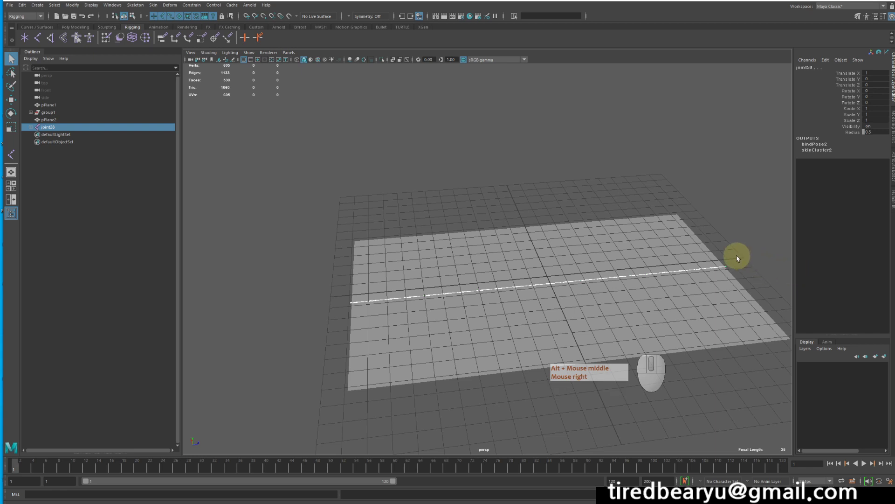
Try rotating all selected joints together to test the roll, and undo the rotation.
key(r)
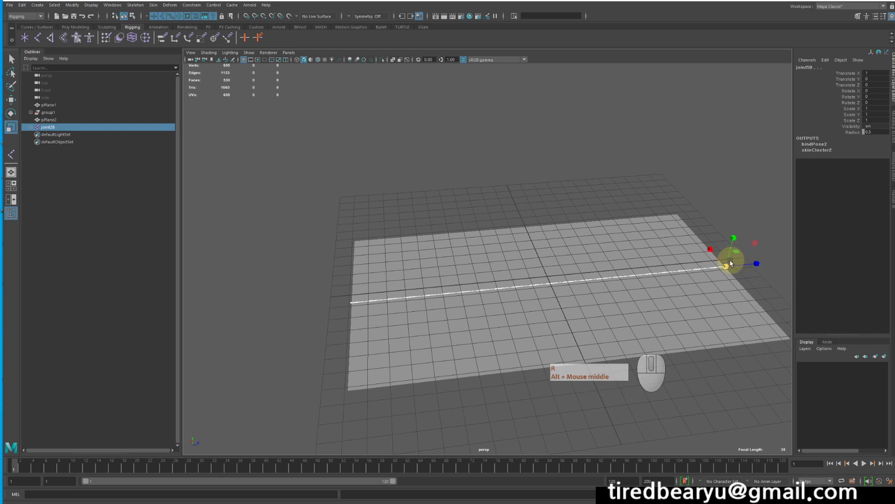
key(e)
drag(722, 242, 742, 262)
key(z)
key(z)
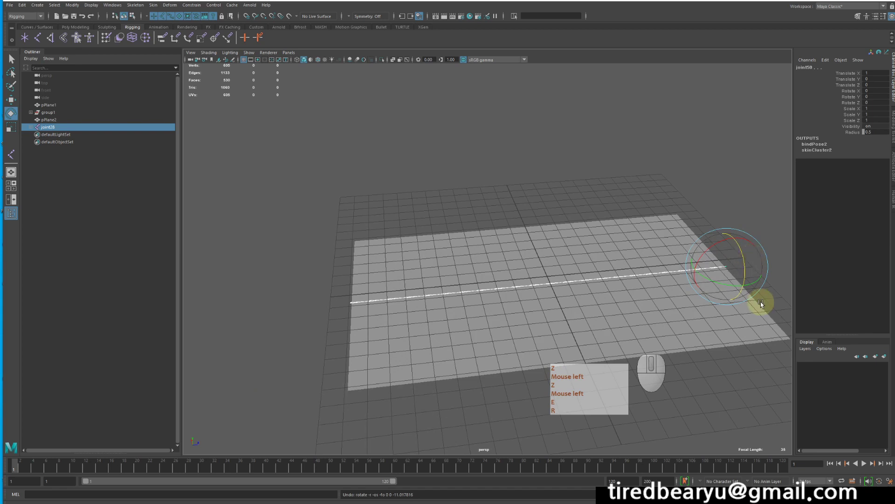
key(q)
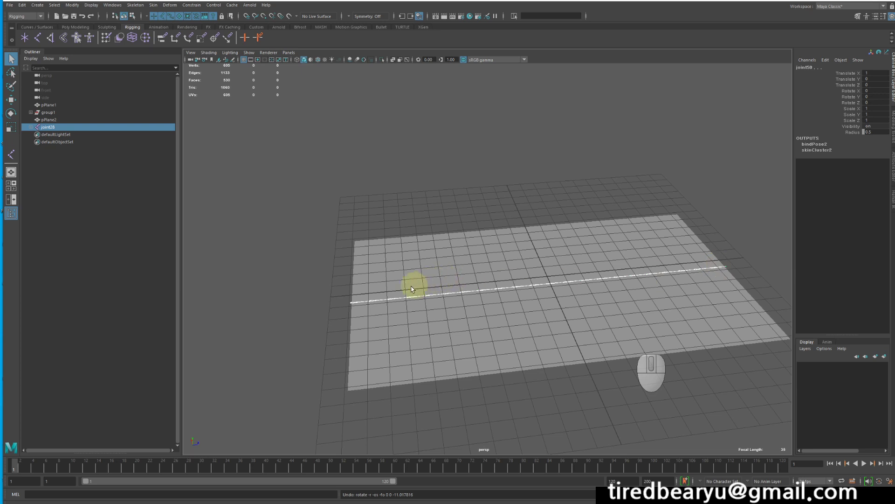
Adjust the viewport joint selection so the root joint and the whole chain are selected together.
shift+click(339, 286)
shift+drag(337, 284, 361, 339)
ctrl+drag(343, 280, 365, 334)
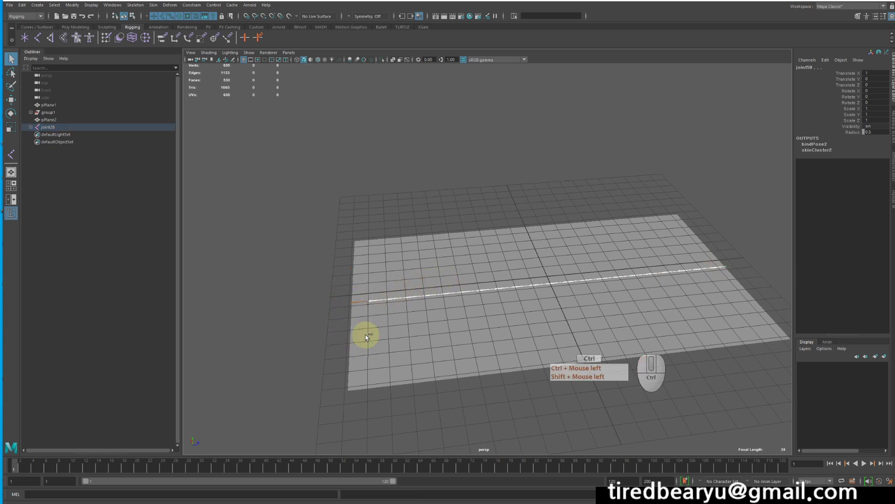
shift+drag(356, 297, 359, 319)
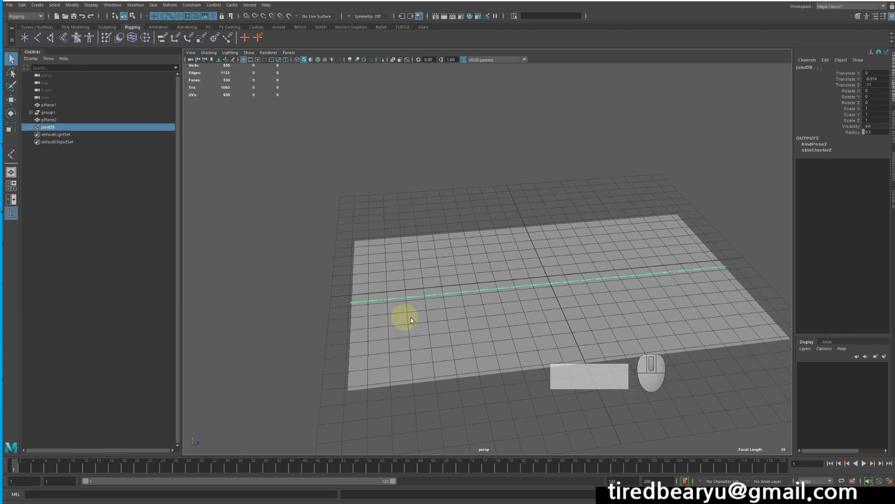
Try rotating the selected joint chain several times to test how the plane curls, undoing each rotation.
key(r)
key(e)
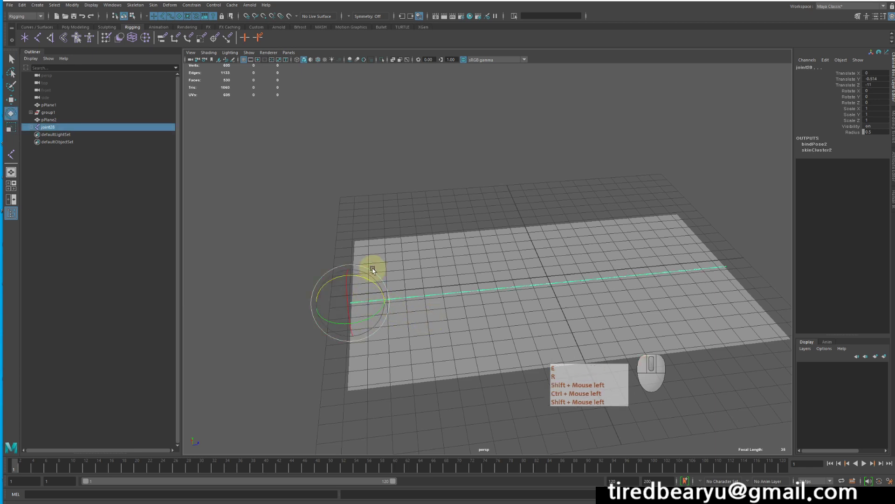
mouse_move(370, 273)
mouse_down()
mouse_move(353, 285)
mouse_move(363, 286)
mouse_up()
key(z)
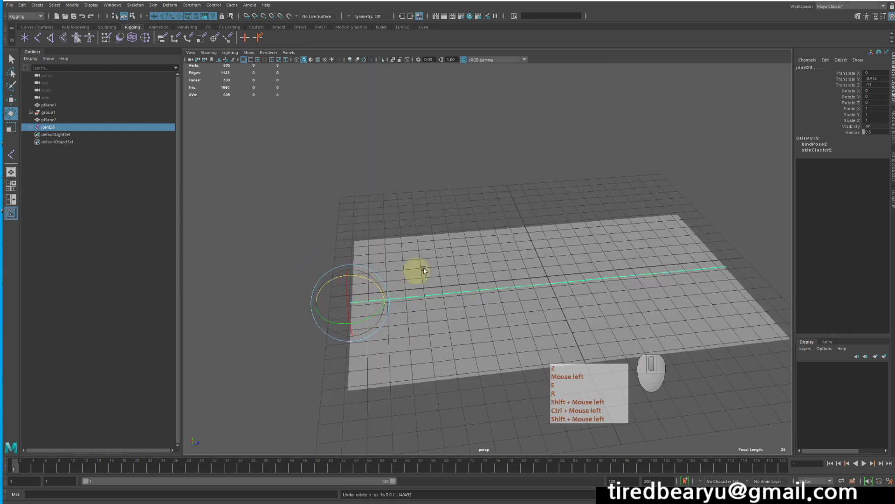
middle_drag(416, 268, 439, 268)
key(z)
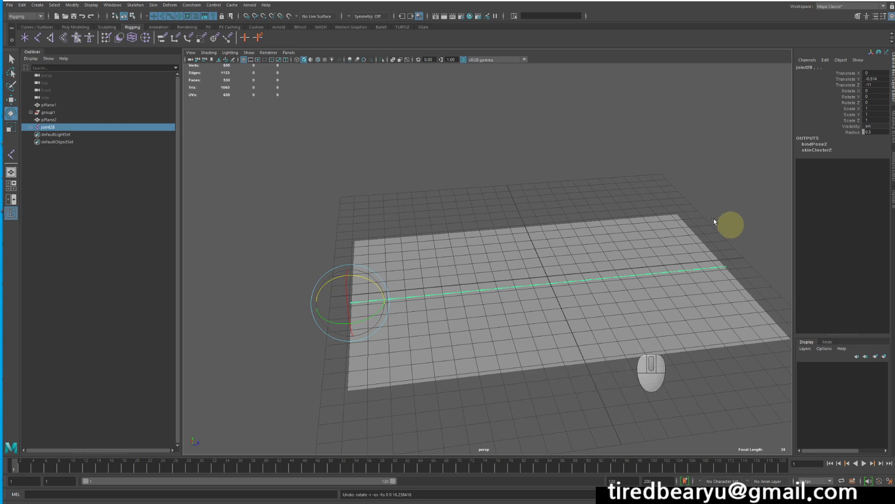
drag(374, 284, 427, 278)
alt+middle_drag(429, 277, 485, 264)
alt+drag(485, 263, 504, 258)
alt+right_drag(503, 258, 550, 254)
alt+middle_drag(551, 255, 562, 278)
key(z)
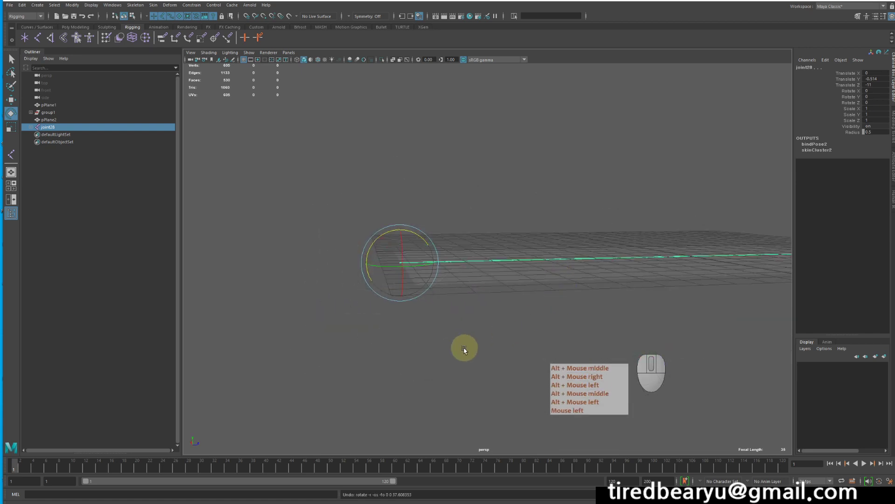
Set a keyframe on all selected joints for the flat plane at frame 1.
alt+drag(513, 289, 485, 306)
alt+right_drag(485, 305, 438, 308)
key(s)
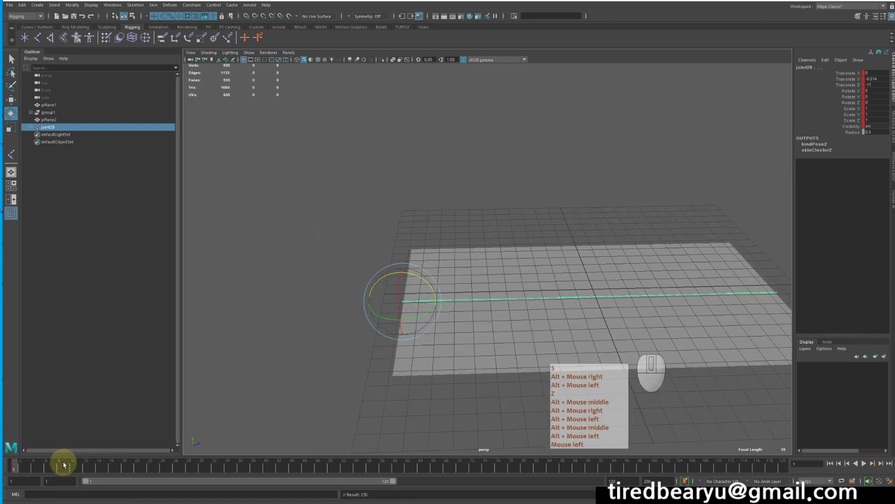
At frame 120, rotate all selected joints about 54° around Z to roll up the plane, and set a keyframe.
click(782, 464)
key(e)
middle_drag(676, 260, 623, 244)
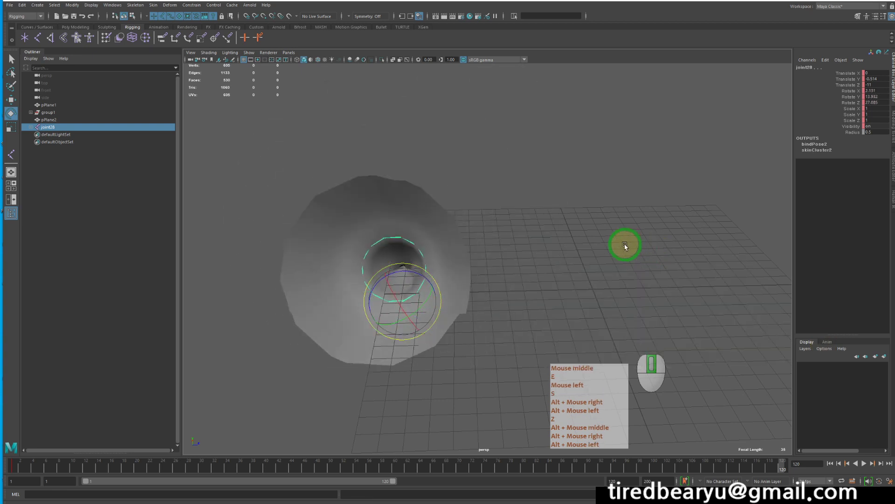
key(z)
drag(424, 280, 444, 257)
key(s)
key(q)
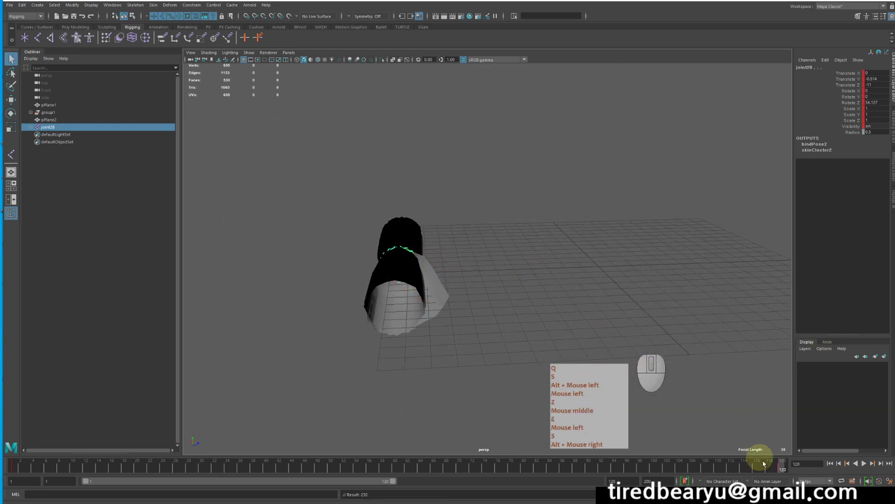
Scrub through the roll animation and examine the rolled-up plane at frame 120 from closer up.
drag(764, 464, 844, 442)
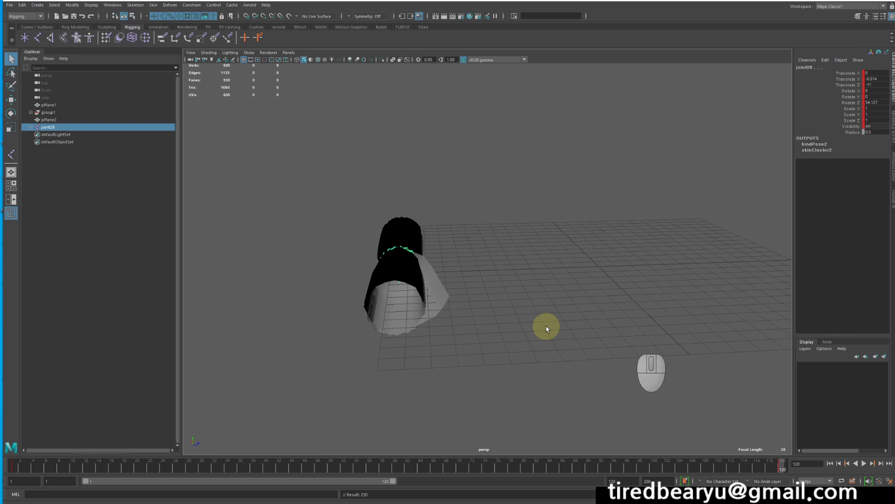
alt+drag(410, 256, 410, 254)
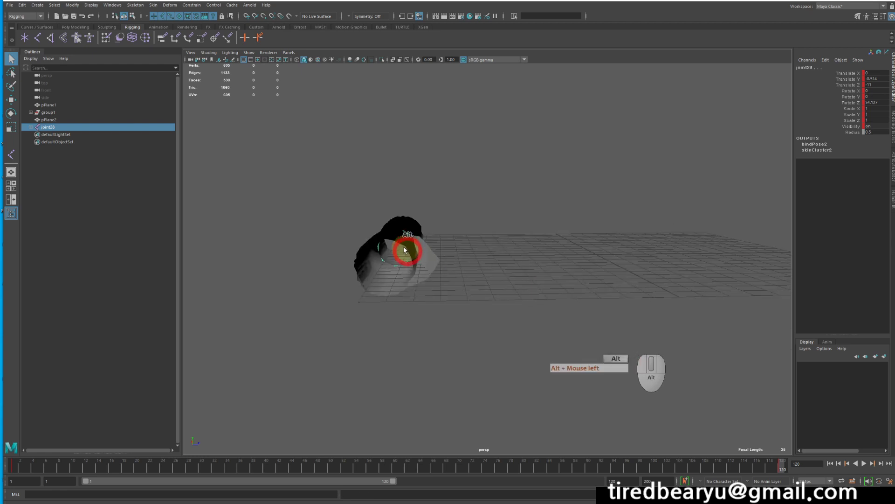
alt+right_drag(410, 255, 455, 259)
alt+middle_drag(455, 258, 548, 287)
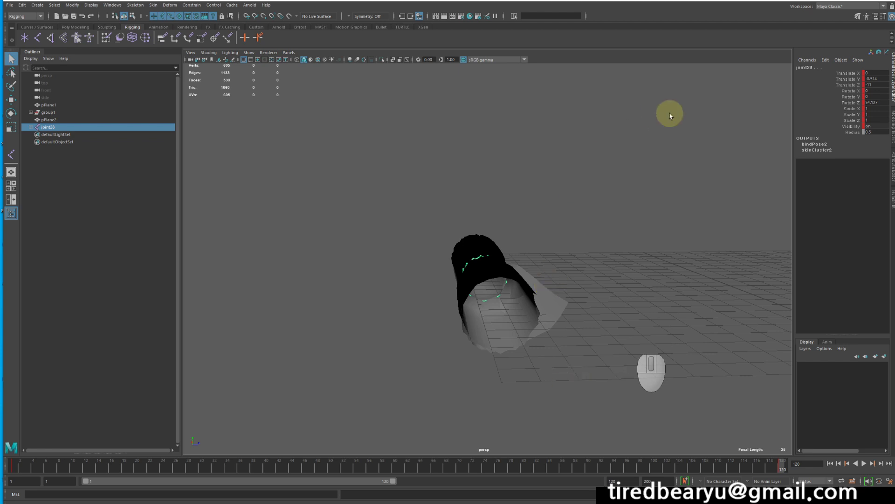
Expand the full joint hierarchy and check the last joint and the root joint individually.
shift+click(31, 127)
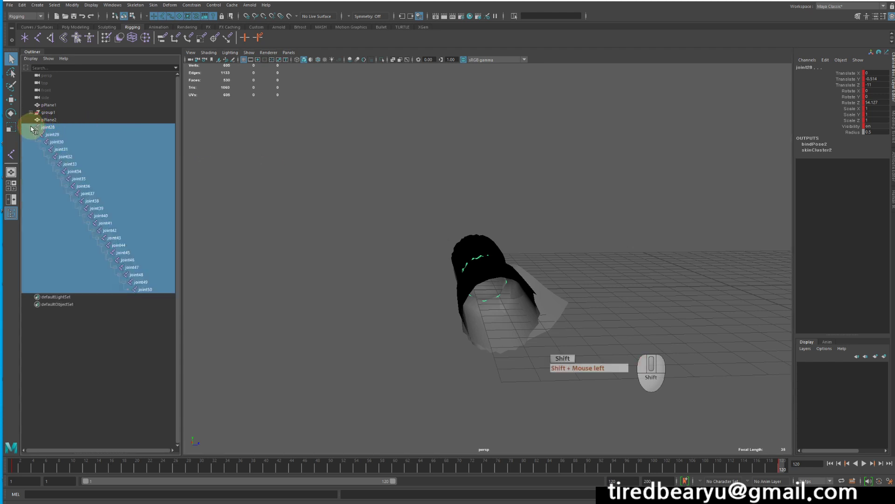
click(146, 289)
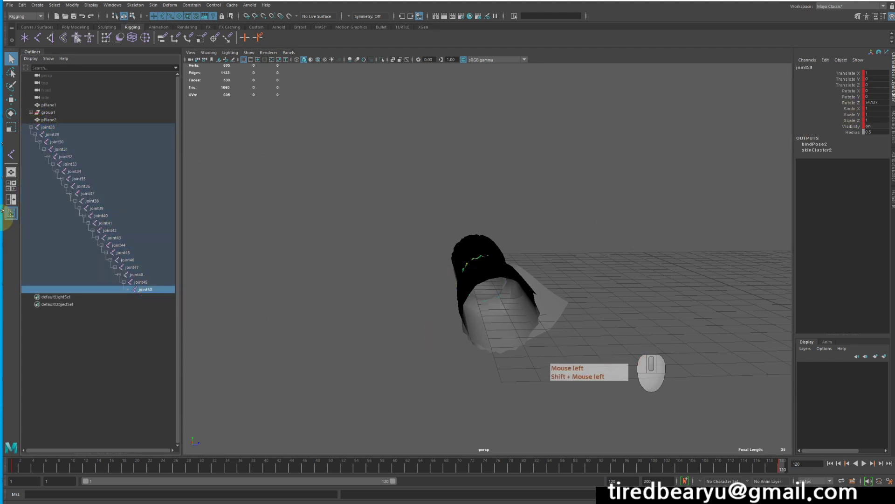
click(64, 128)
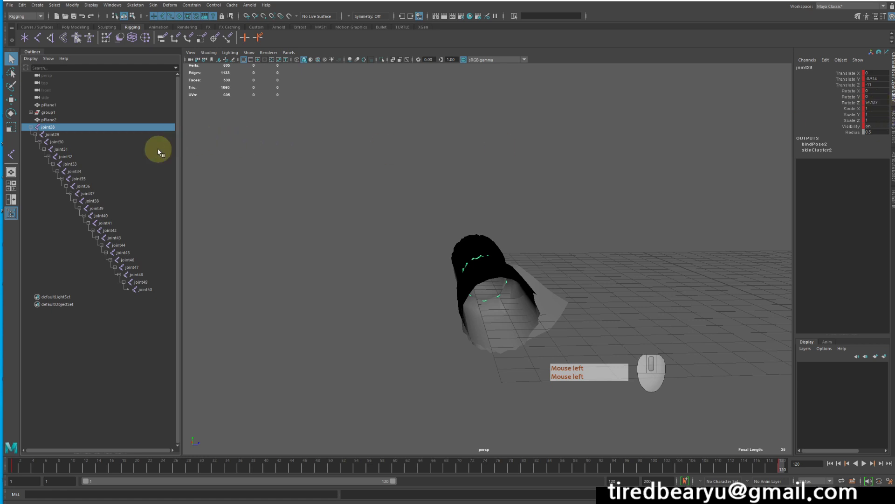
click(74, 130)
Set Rotate Z to 56 on joint29 and to 57 on joint30.
click(80, 135)
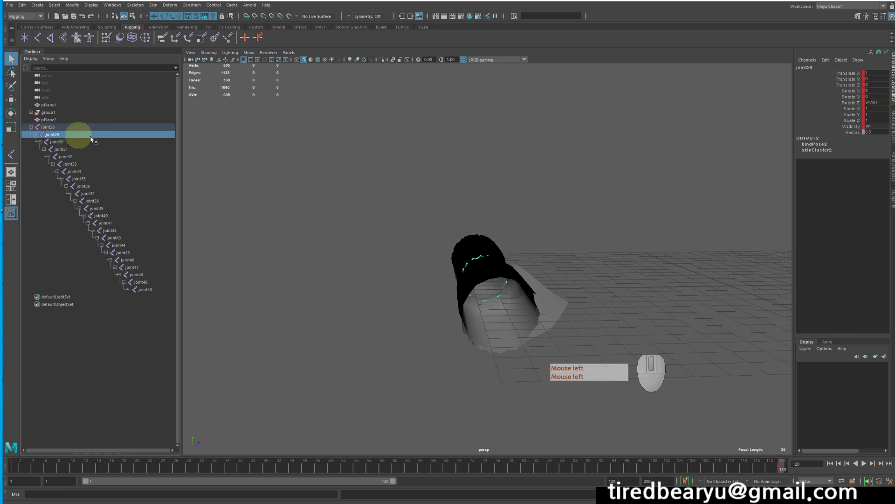
click(879, 101)
text(56)
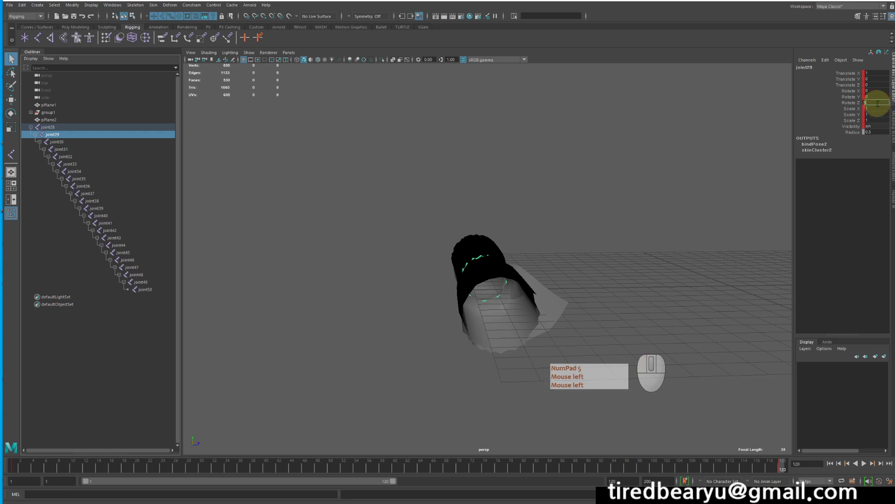
key(Return)
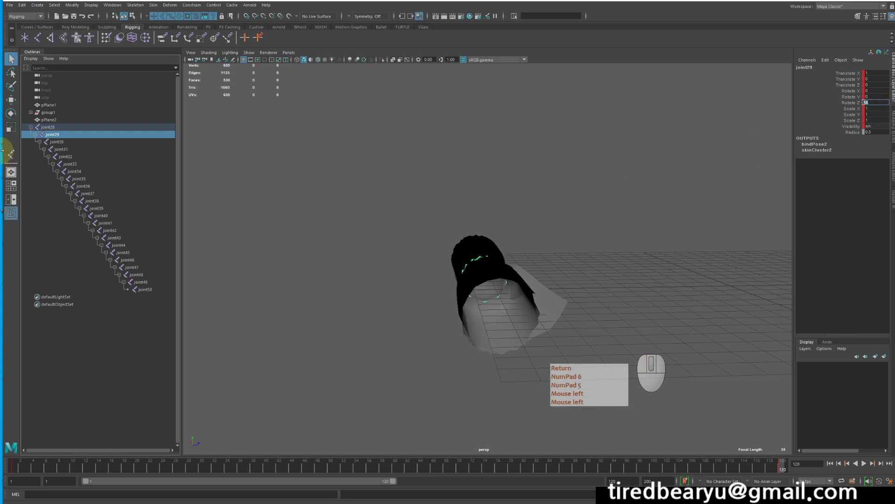
click(87, 141)
click(878, 102)
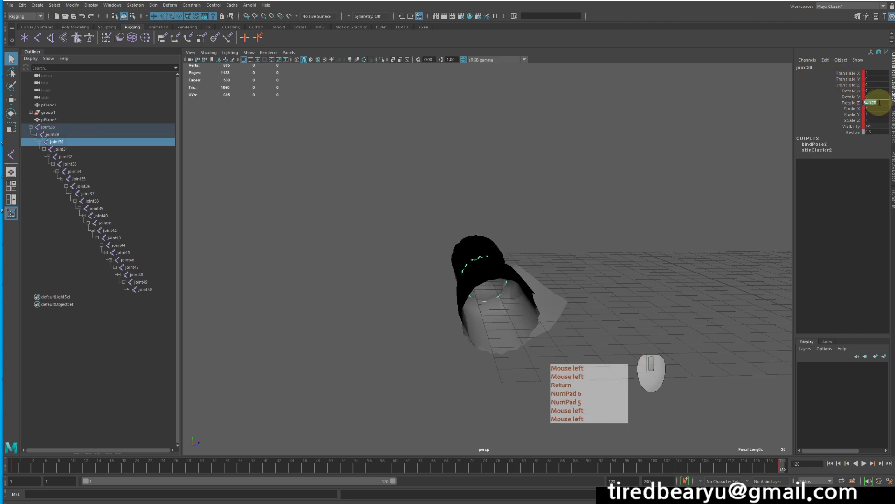
text(57)
key(Return)
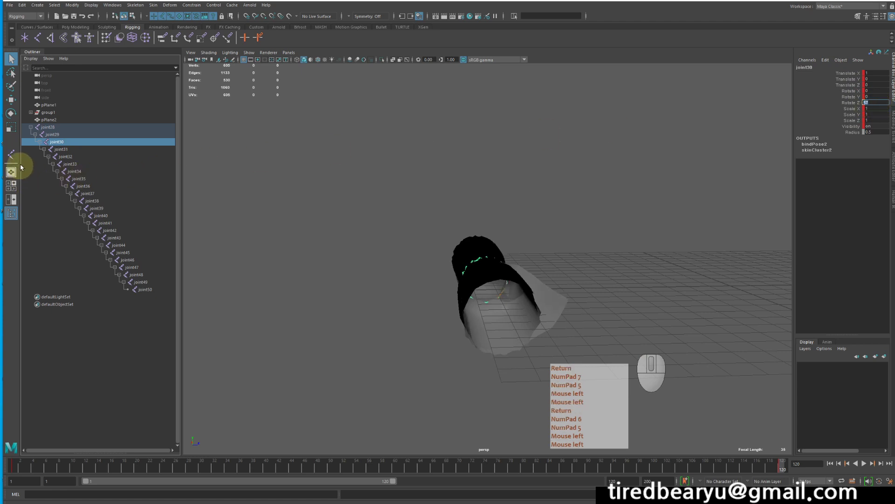
Set Rotate Z to 58 on joint31 and to 59 on joint32.
click(75, 148)
click(879, 103)
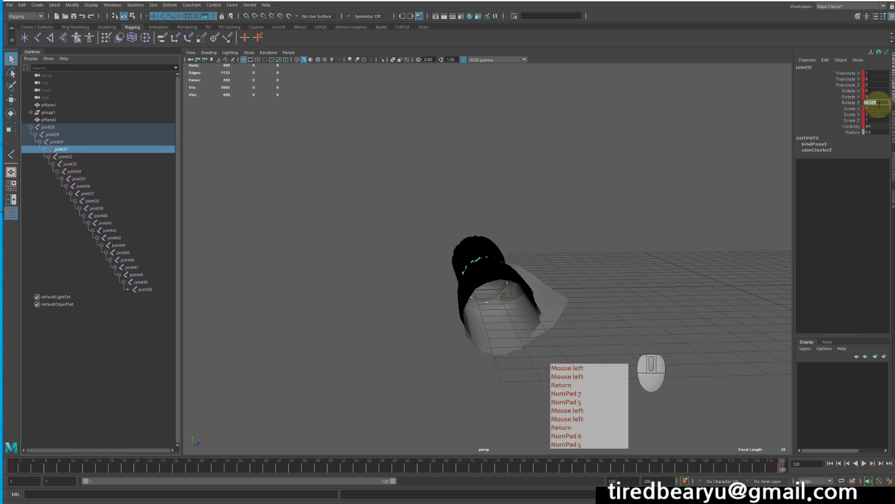
text(588)
key(BackSpace)
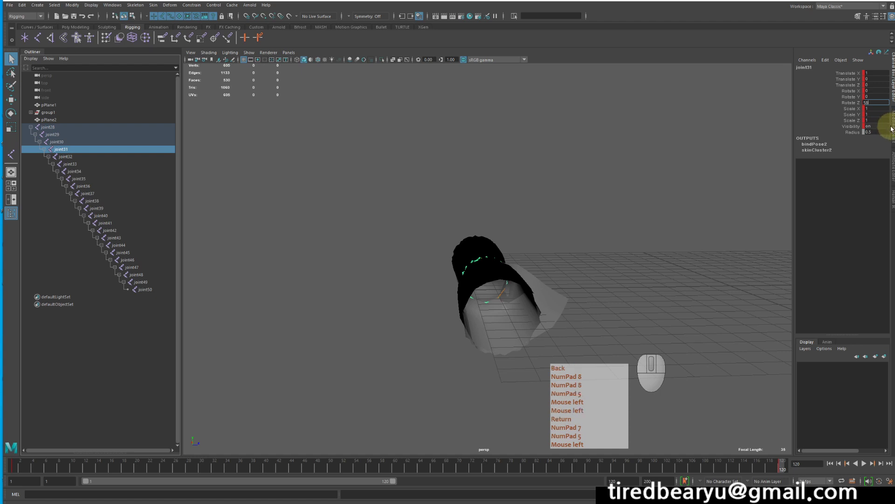
key(Return)
click(65, 156)
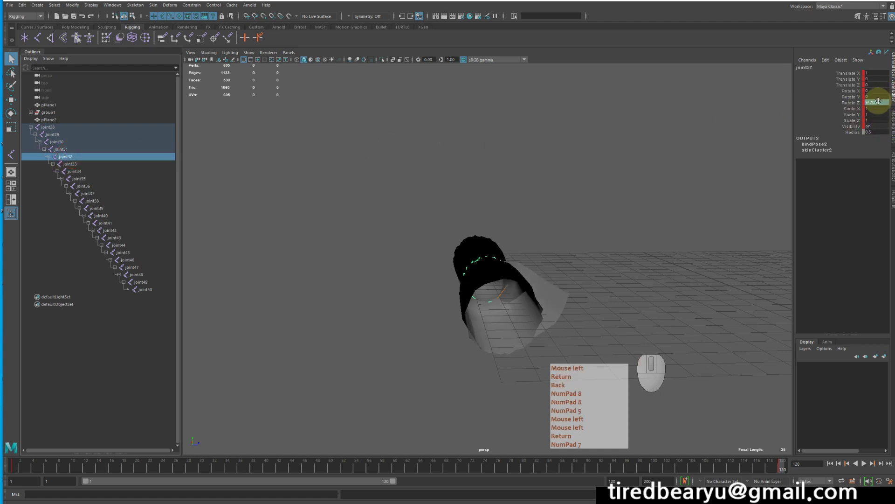
click(879, 102)
text(59)
key(Return)
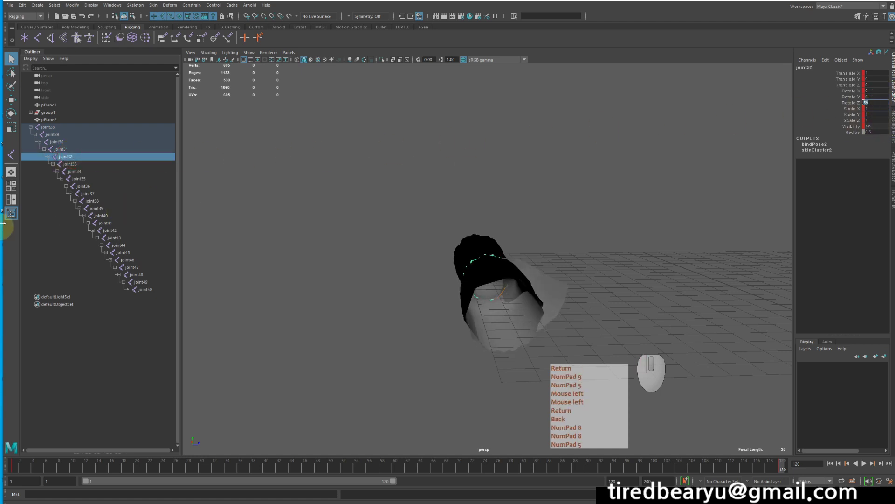
Set Rotate Z to 60 on joint33 and to 61 on joint34.
click(104, 164)
click(875, 102)
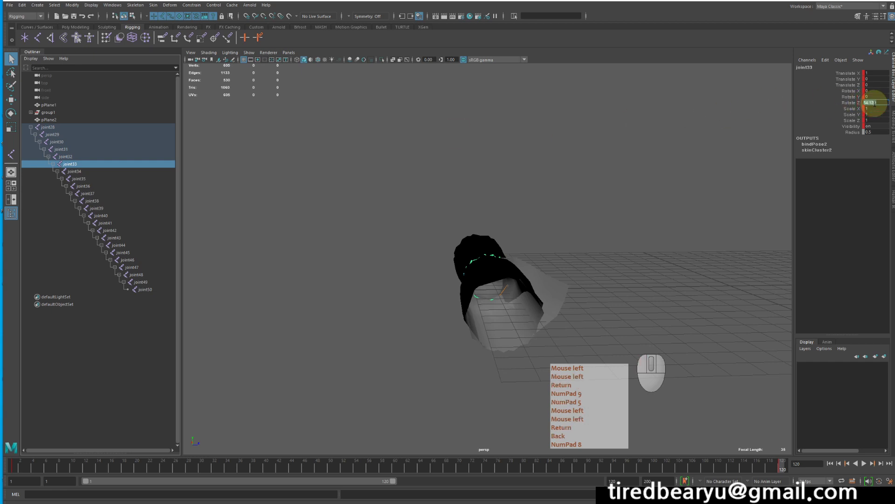
text(60)
key(Return)
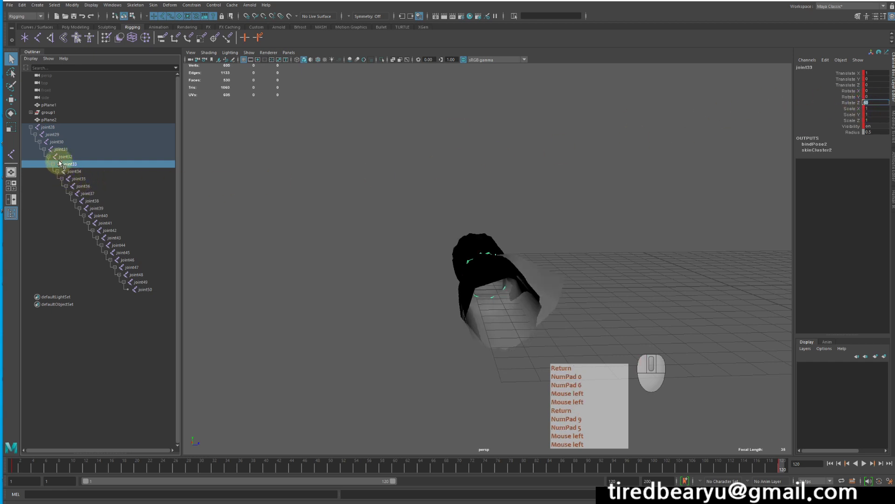
click(81, 172)
click(883, 101)
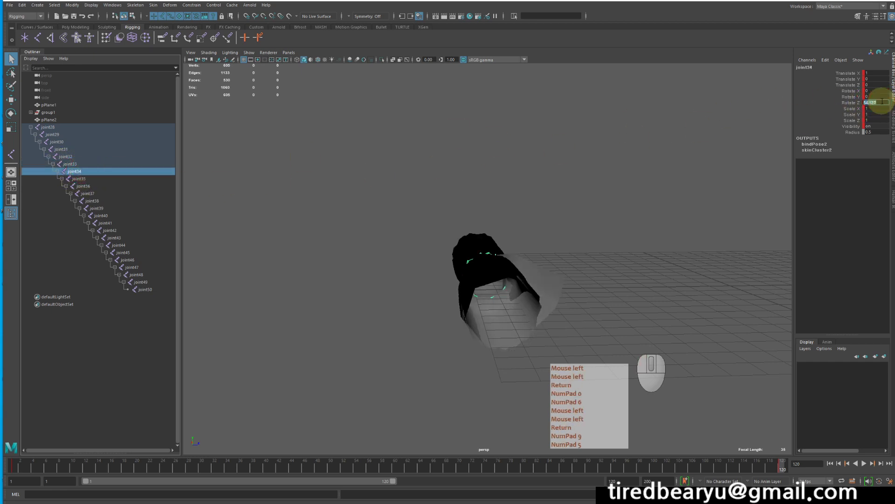
text(61)
key(Return)
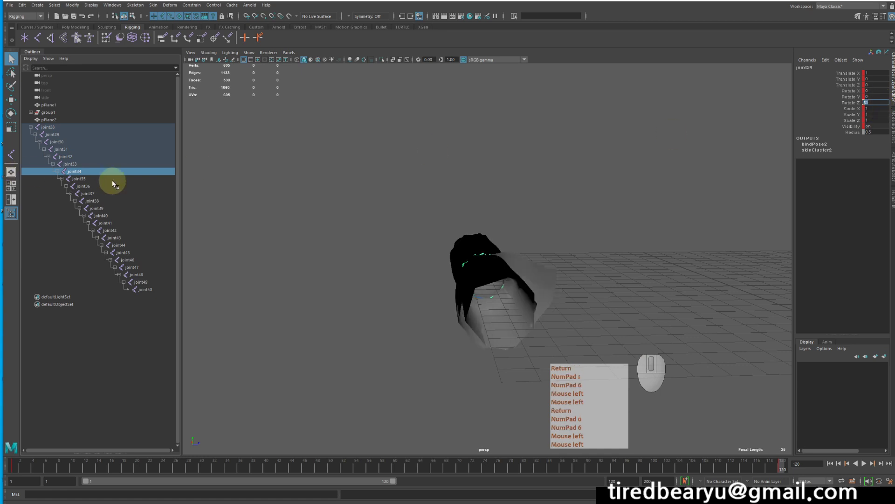
Set Rotate Z to 62 on joint35.
click(124, 179)
click(877, 102)
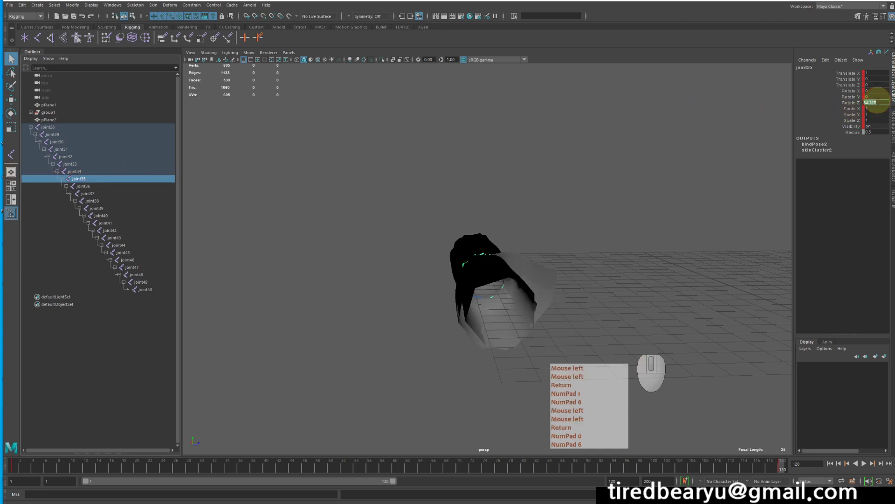
text(602)
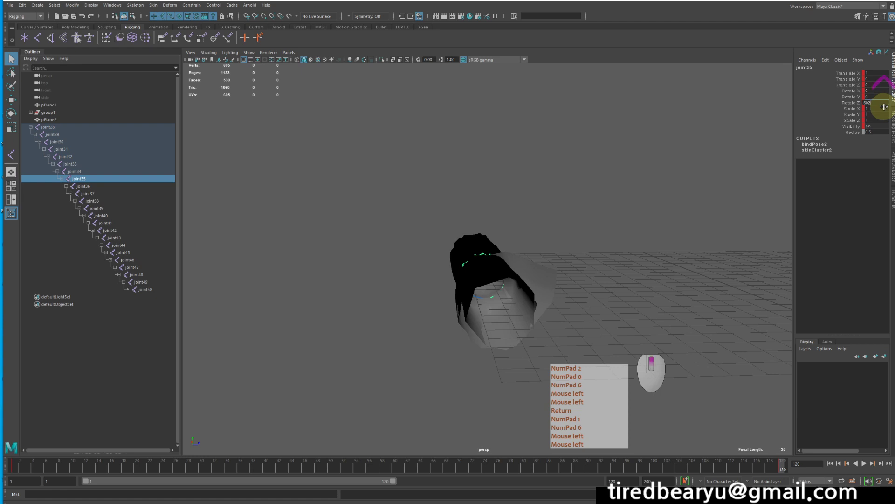
key(BackSpace)
key(BackSpace)
text(2)
key(Return)
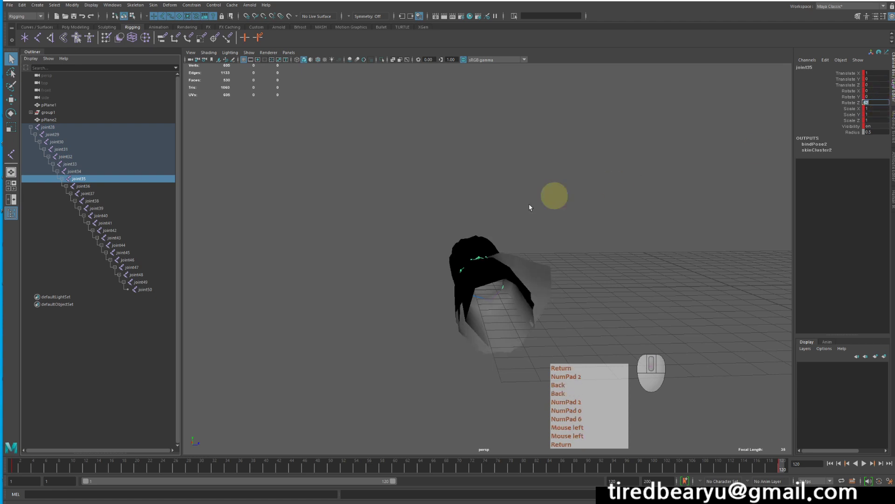
Set Rotate Z to 63 on joint36 and to 64 on joint37.
click(81, 185)
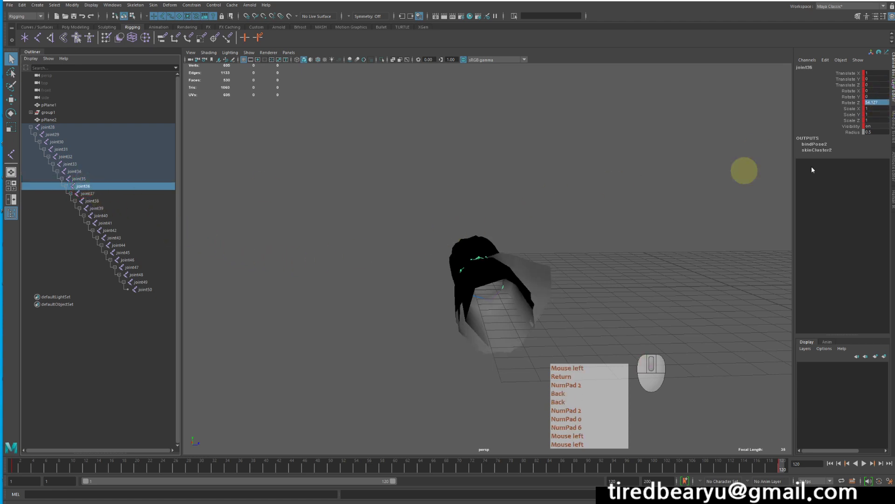
click(883, 102)
text(63)
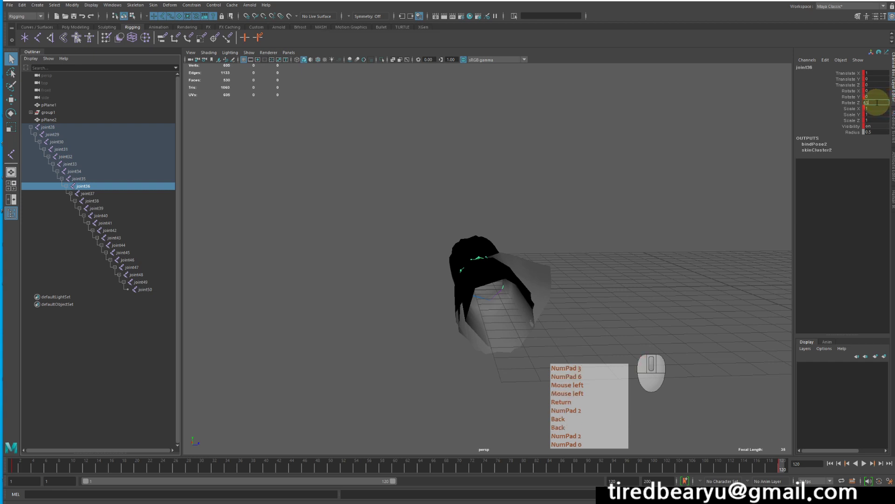
key(Return)
click(87, 193)
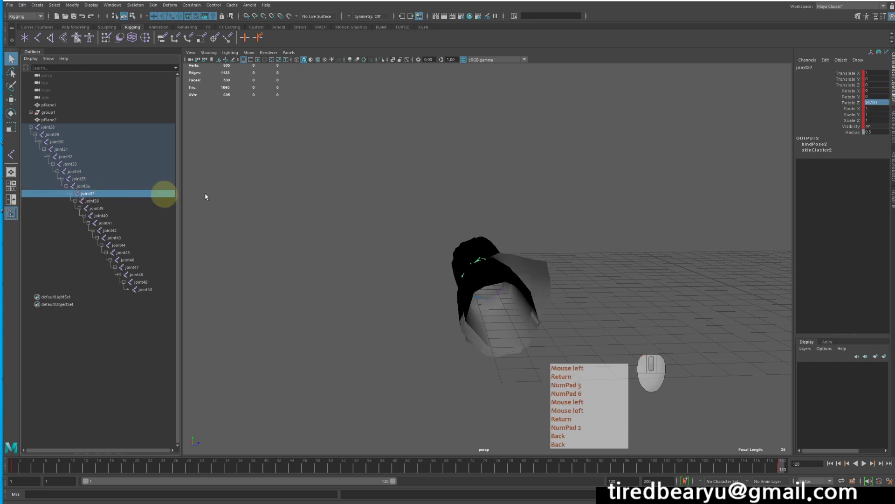
click(872, 102)
text(64)
key(Return)
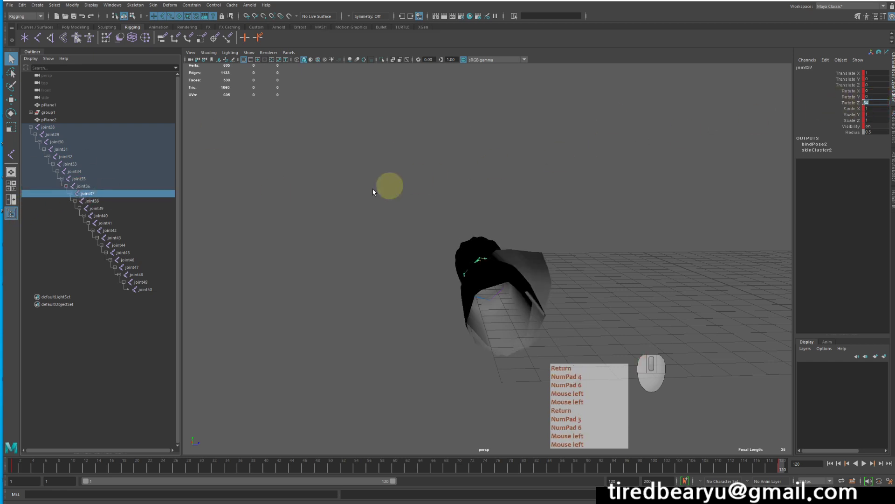
Set Rotate Z to 65 on joint38 and to 66 on joint39.
click(125, 207)
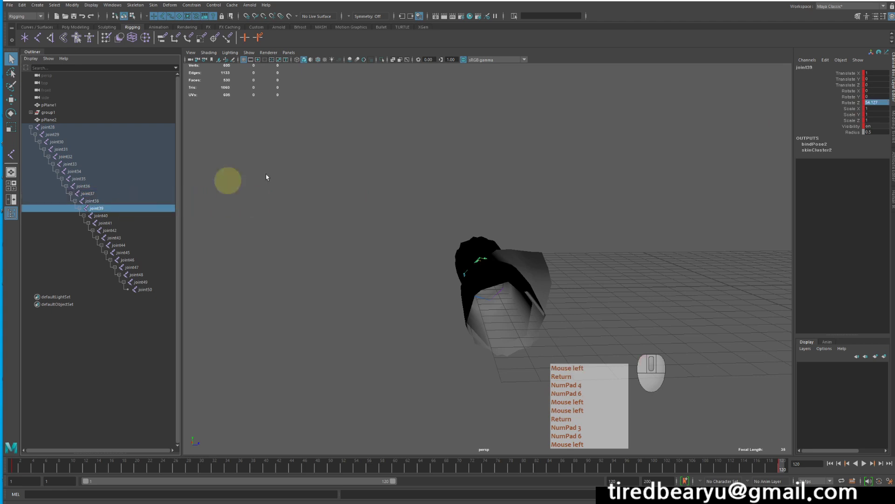
click(127, 201)
click(873, 103)
text(65)
key(Return)
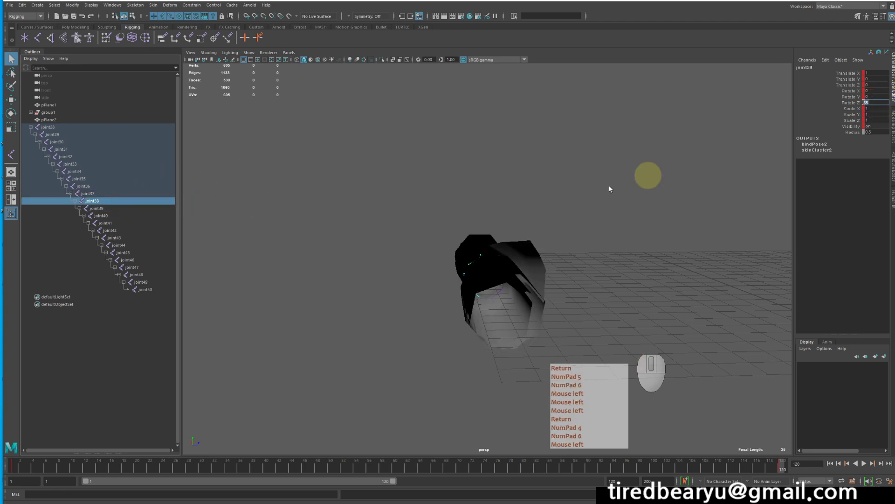
click(125, 208)
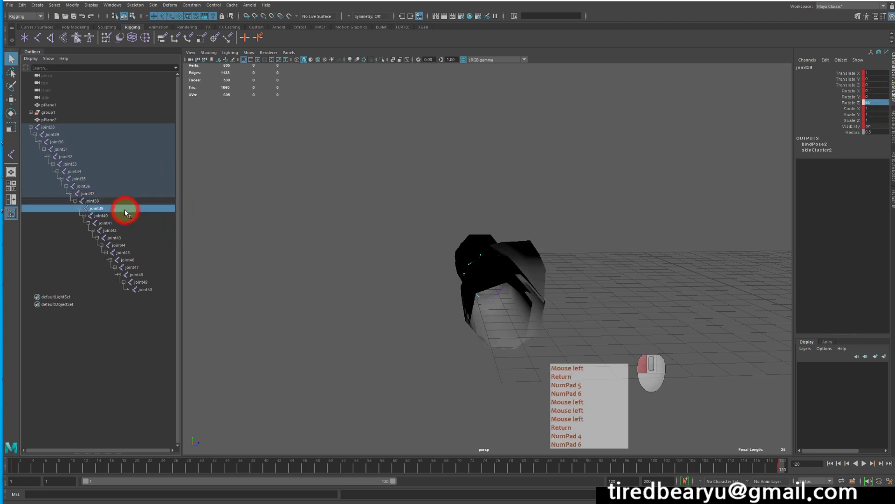
click(876, 102)
text(66)
key(Return)
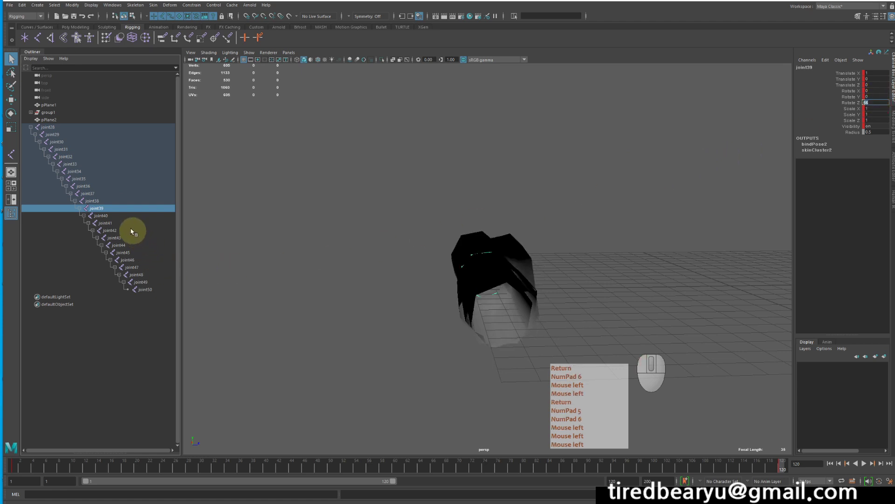
Set Rotate Z to 67 on joint40 and to 68 on joint41.
click(124, 215)
click(880, 101)
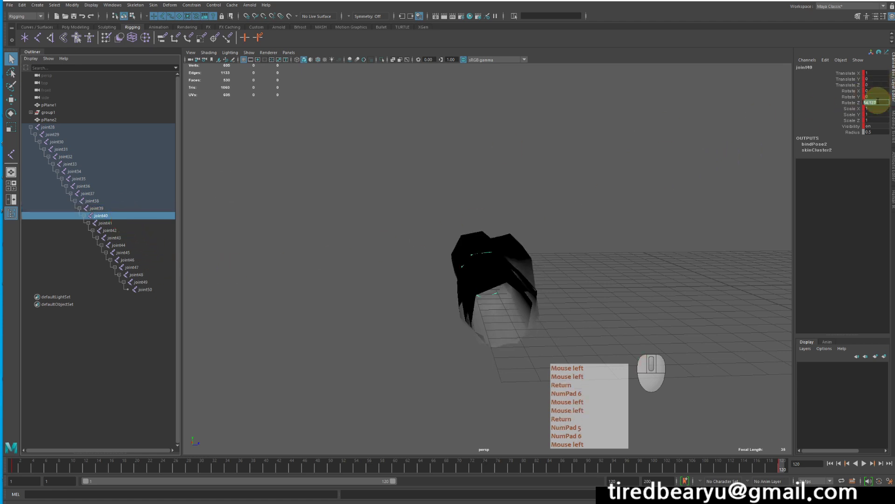
text(67)
key(Return)
click(132, 223)
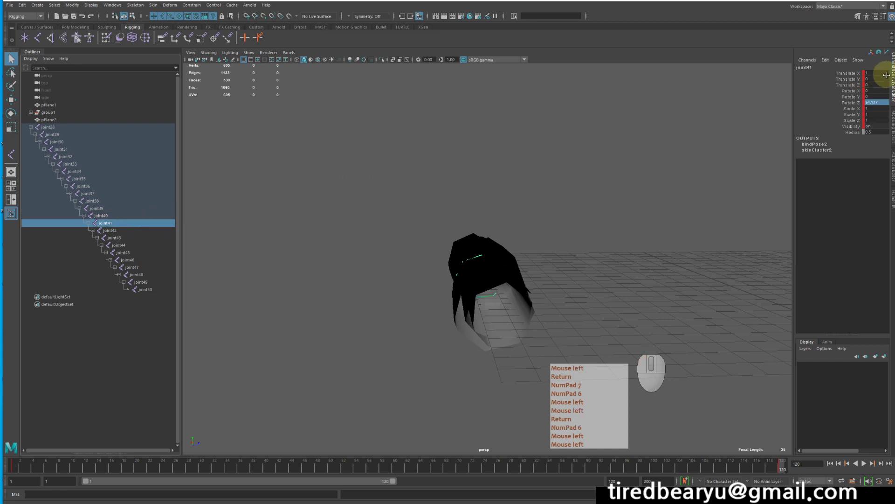
click(877, 102)
text(66)
key(Return)
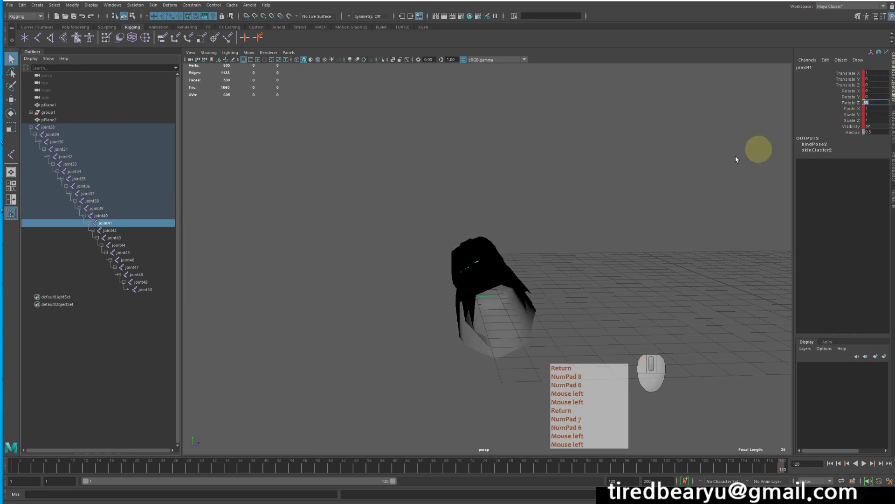
Set Rotate Z to 69 on joint42 and to 70 on joint43.
click(115, 231)
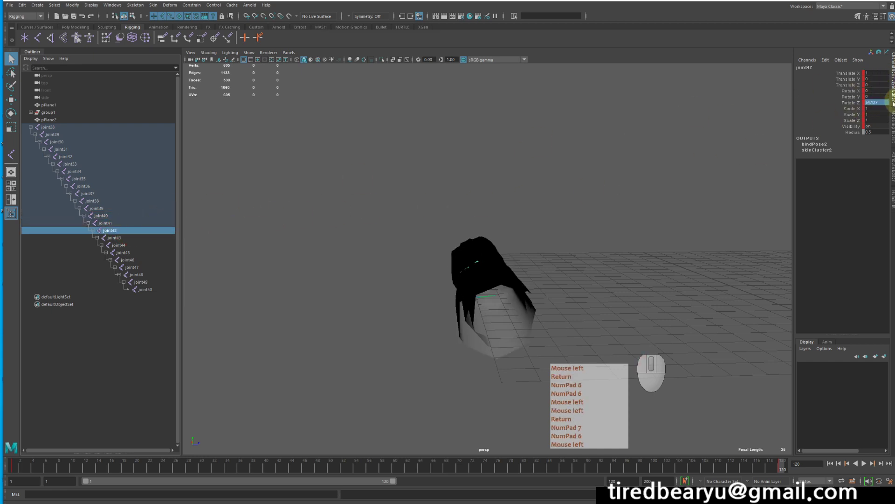
click(877, 102)
text(69)
key(Return)
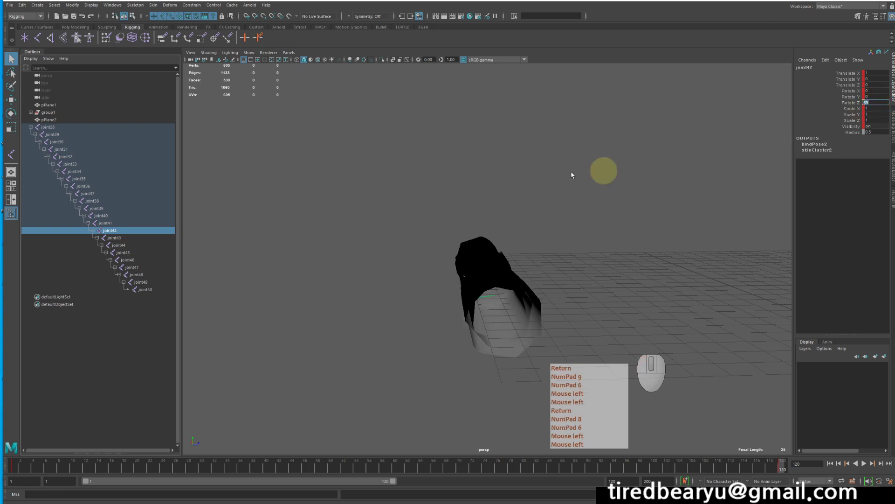
click(115, 238)
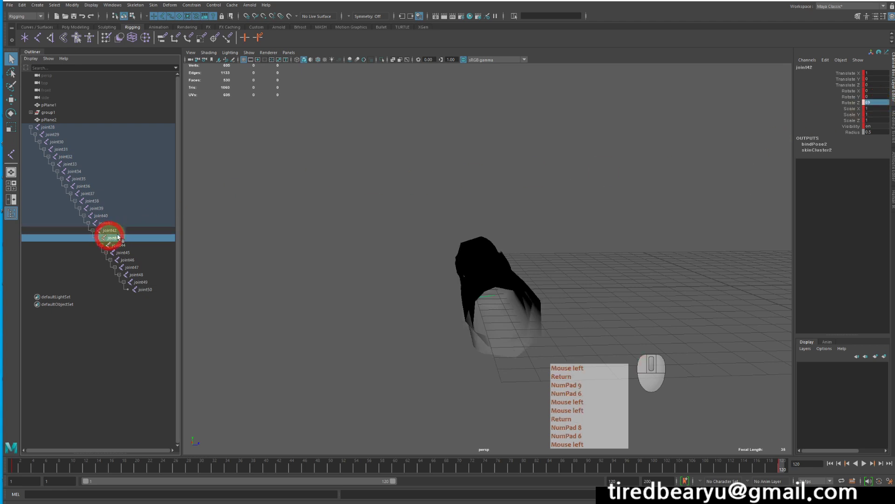
click(877, 101)
text(70)
key(Return)
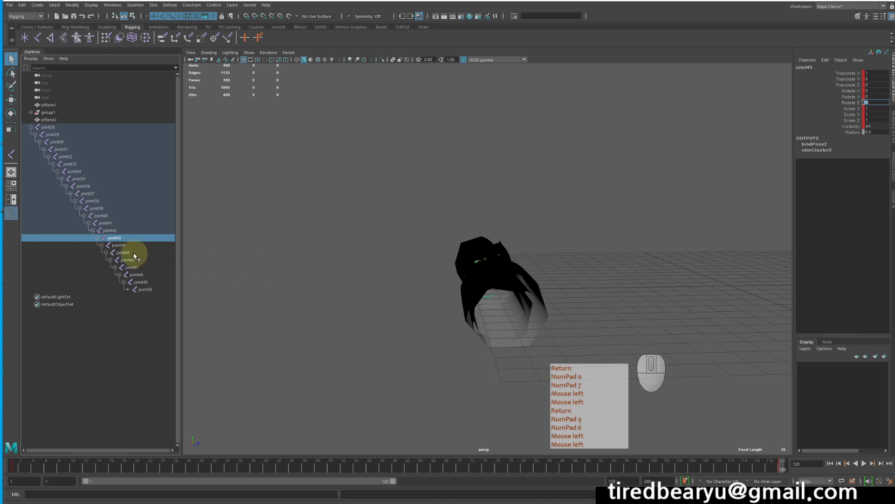
Set Rotate Z to 71 on joint44 and to 72 on joint45.
click(118, 245)
double_click(877, 102)
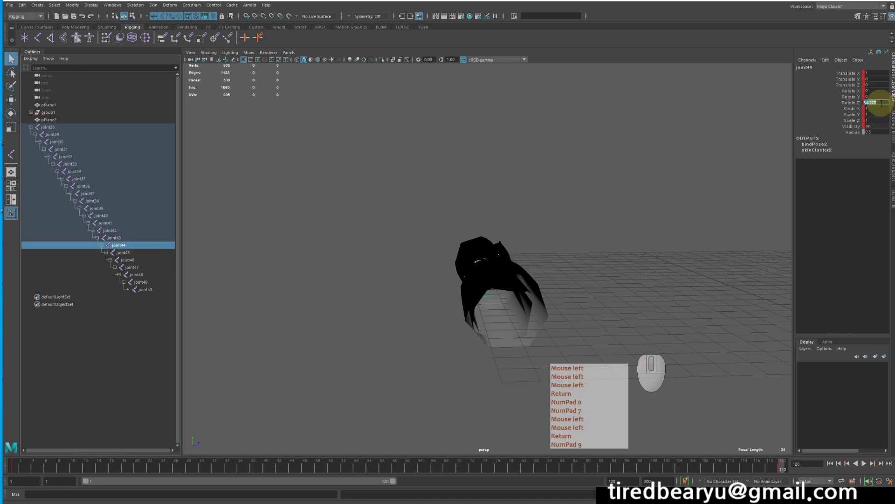
text(701)
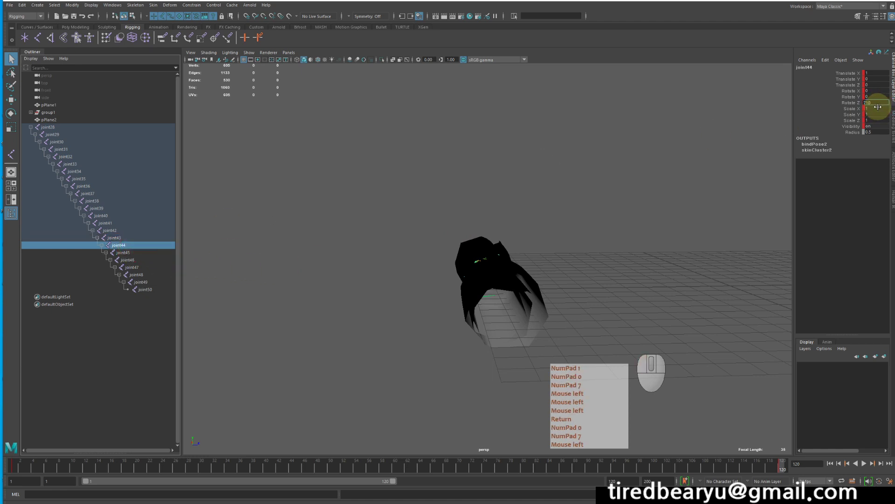
key(BackSpace)
key(Return)
click(123, 252)
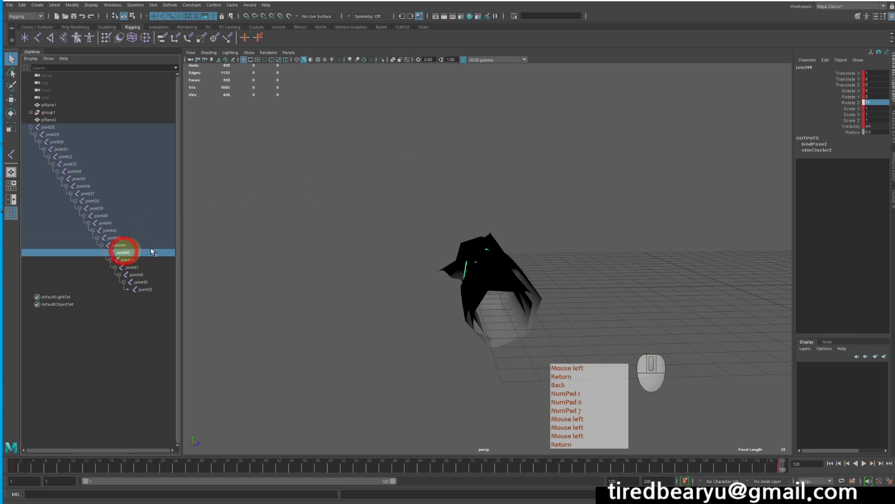
click(879, 102)
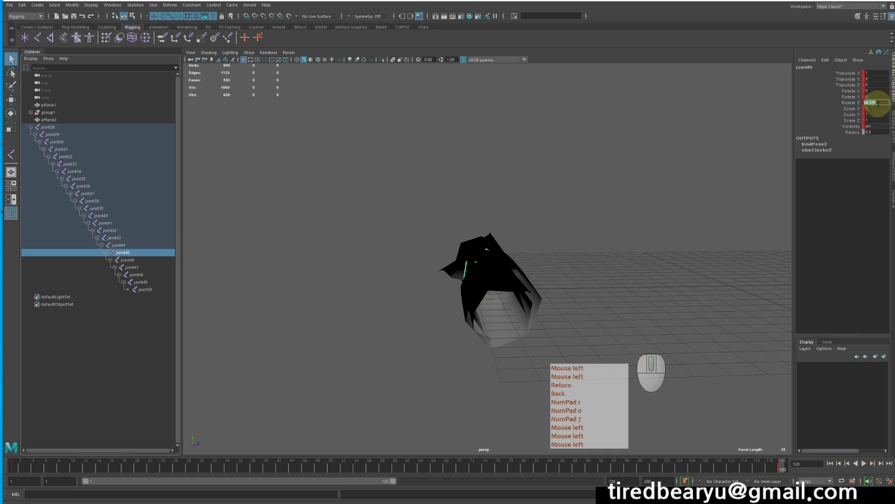
text(72)
key(Return)
Set Rotate Z to 73 on joint46 and to 74 on joint47.
click(131, 259)
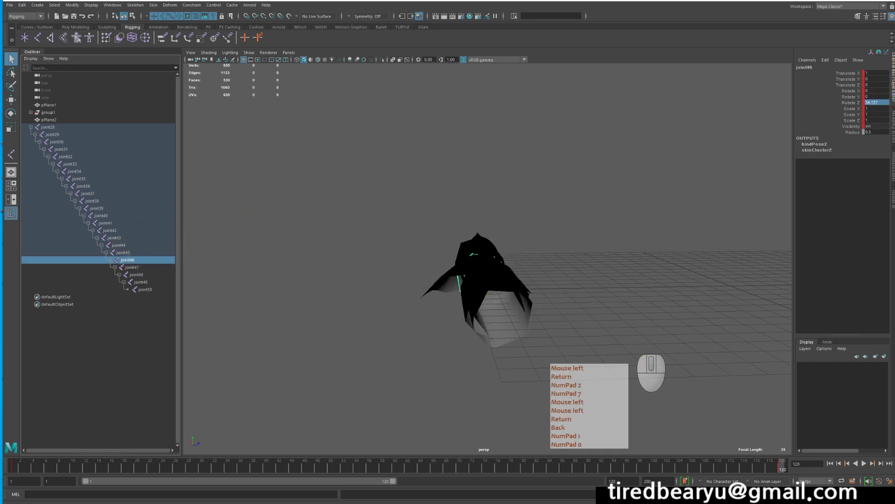
click(879, 103)
text(73)
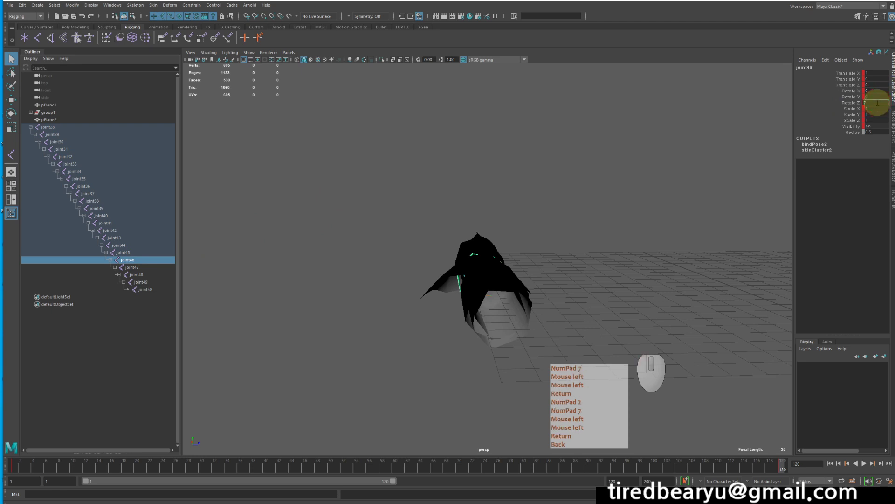
key(Return)
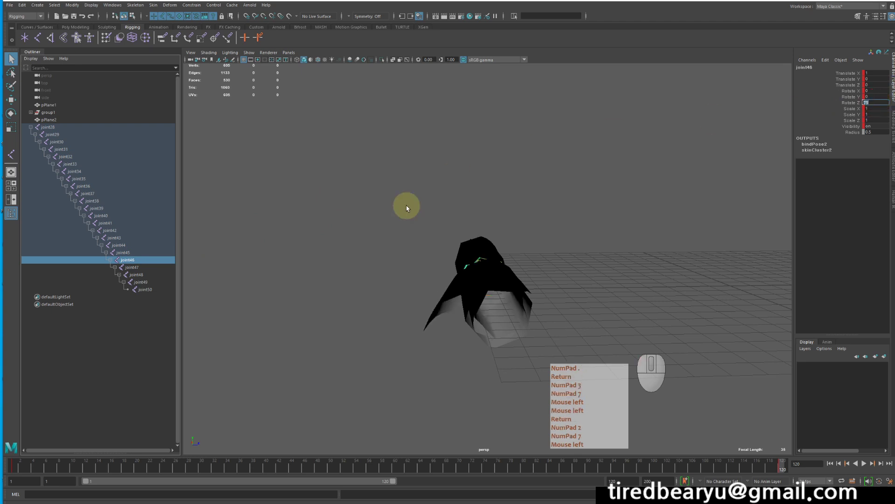
click(135, 267)
click(871, 102)
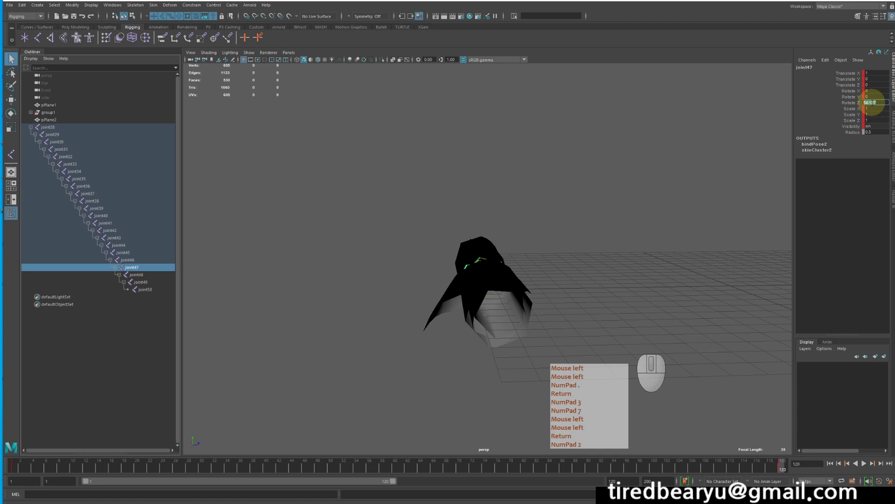
text(74)
key(Return)
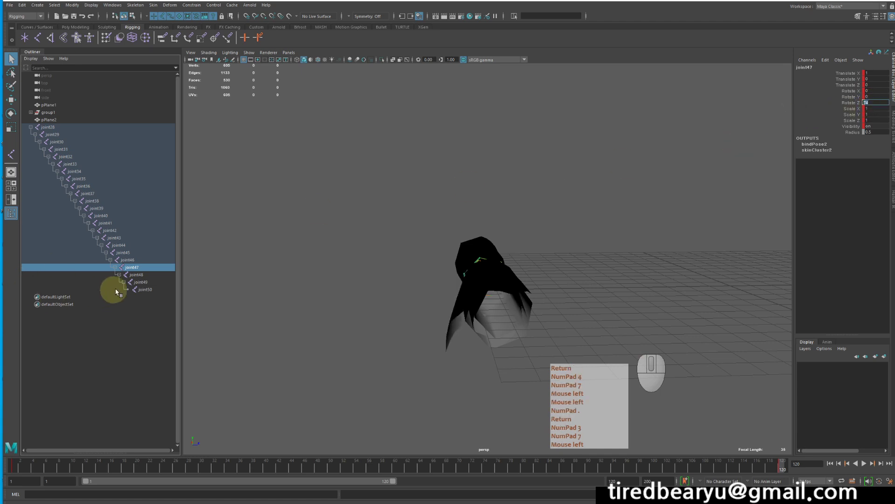
Set Rotate Z to 75 on joint48 and to 76 on joint49.
click(140, 274)
click(870, 102)
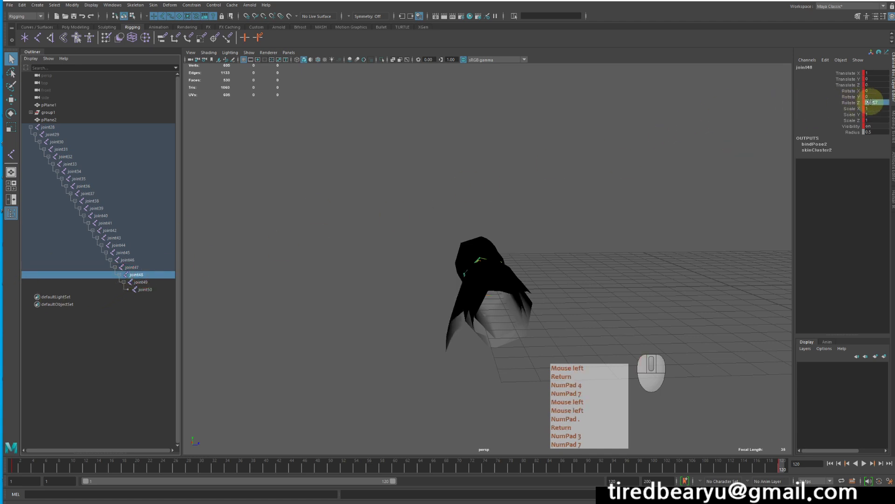
text(75)
key(Return)
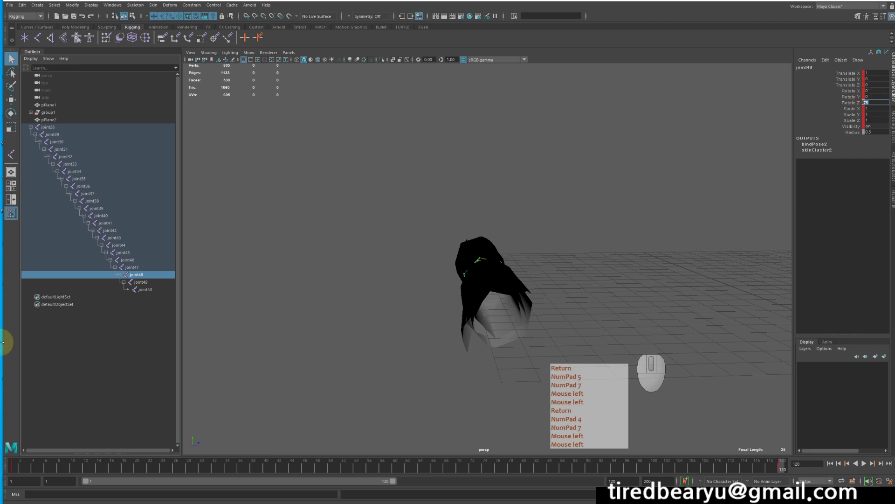
click(146, 281)
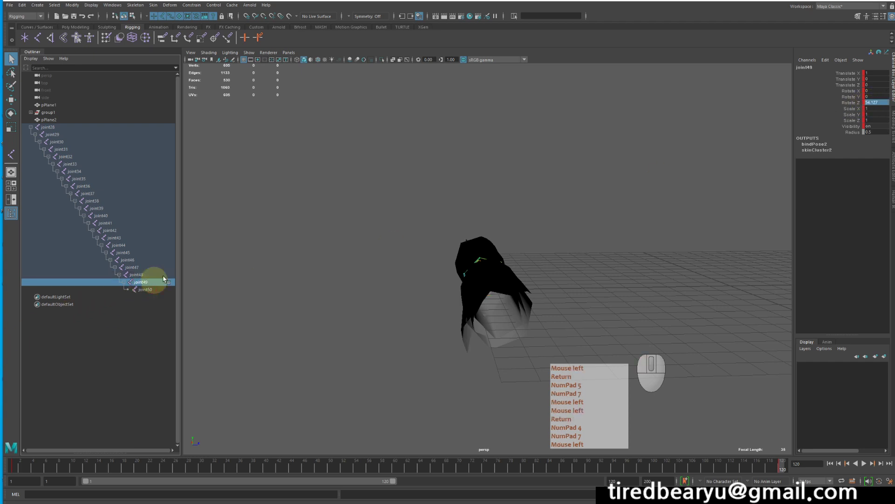
click(884, 107)
click(882, 103)
text(76)
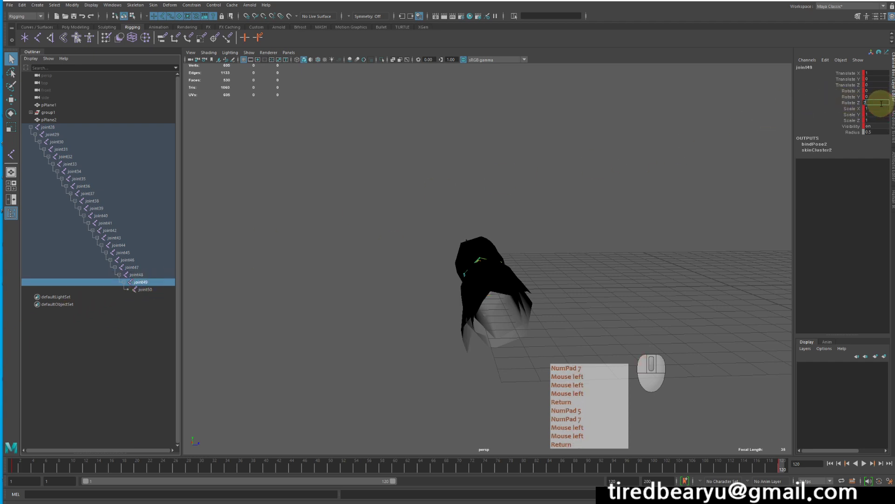
key(Return)
Set Rotate Z to 77 on joint50, the last joint of the chain.
click(140, 289)
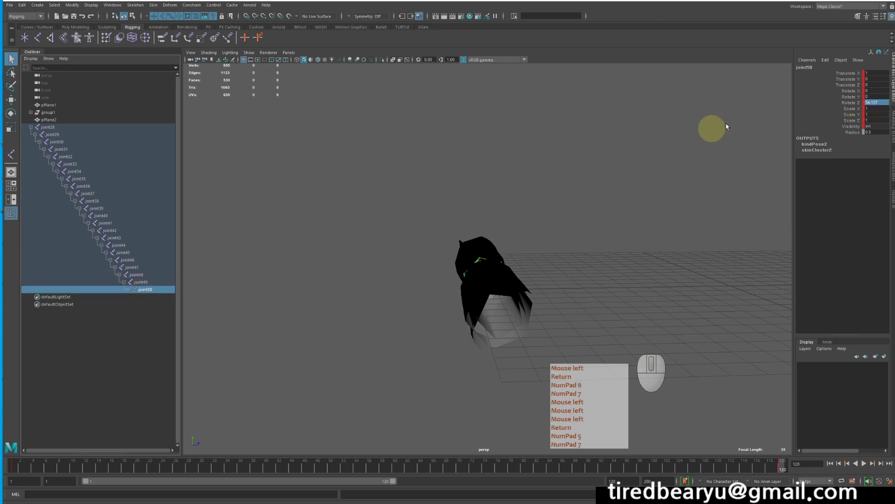
click(873, 102)
text(77)
key(Return)
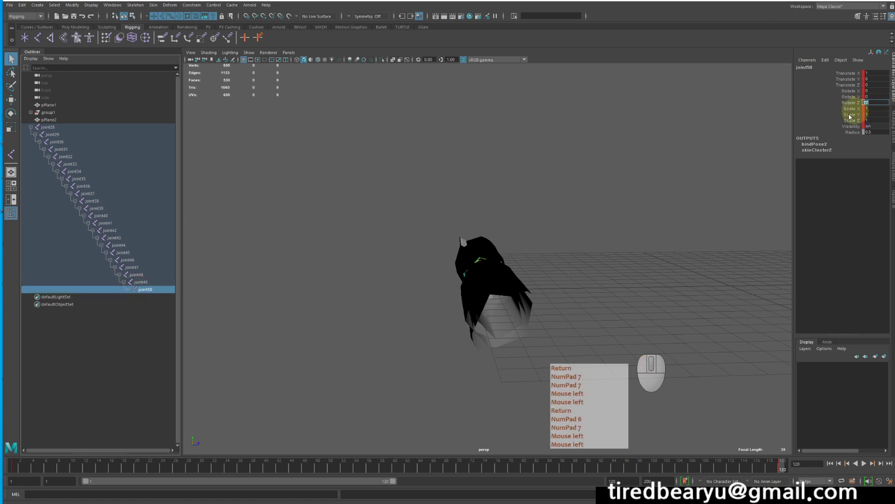
Examine the rolled plane from its open end and in the side view as wireframe, and clear the joint selection.
alt+drag(485, 308, 550, 311)
alt+right_drag(551, 311, 625, 316)
alt+drag(625, 315, 557, 303)
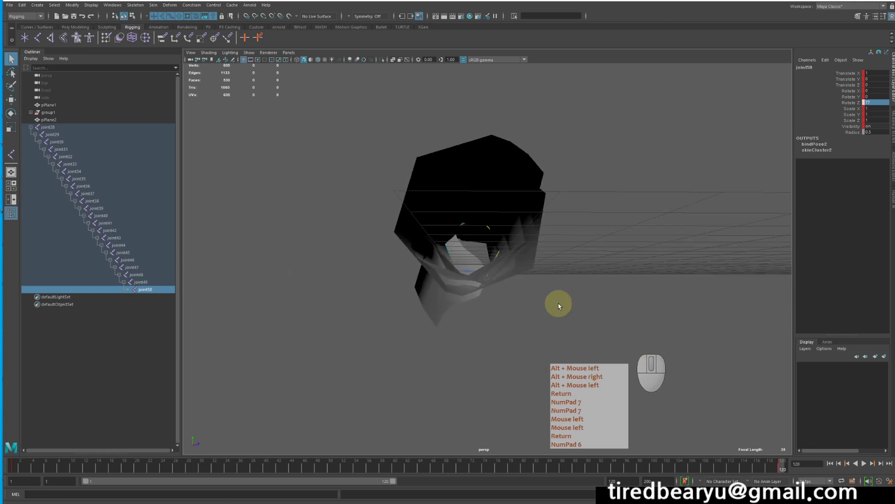
key(space)
key(space)
key(f)
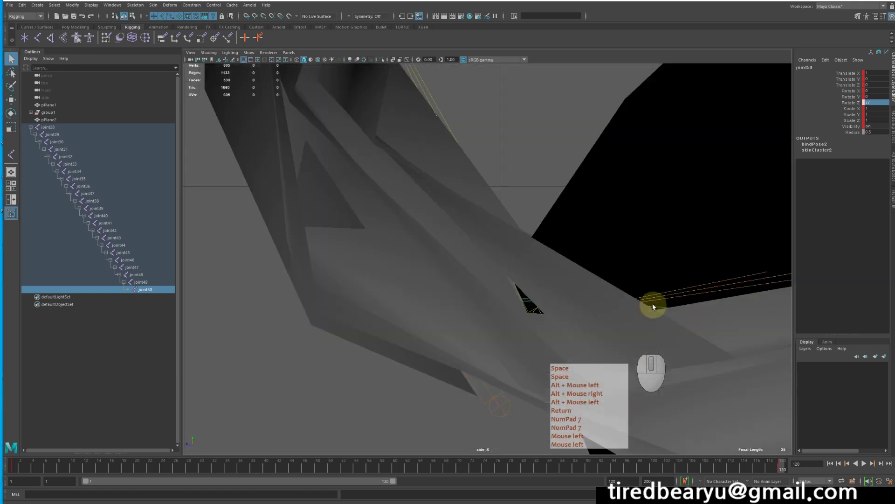
key(4)
mouse_move(630, 294)
alt+right_down()
mouse_move(434, 208)
mouse_move(658, 256)
mouse_move(653, 266)
mouse_move(540, 290)
mouse_move(642, 306)
alt+right_up()
click(697, 297)
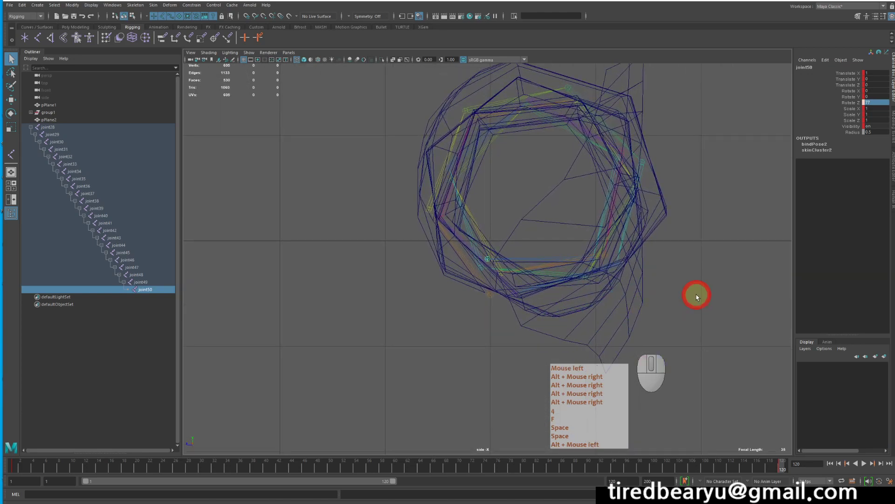
click(685, 223)
Return to the perspective view and inspect the rolled plane in wireframe and shaded display.
key(space)
key(space)
alt+drag(700, 177, 681, 196)
key(4)
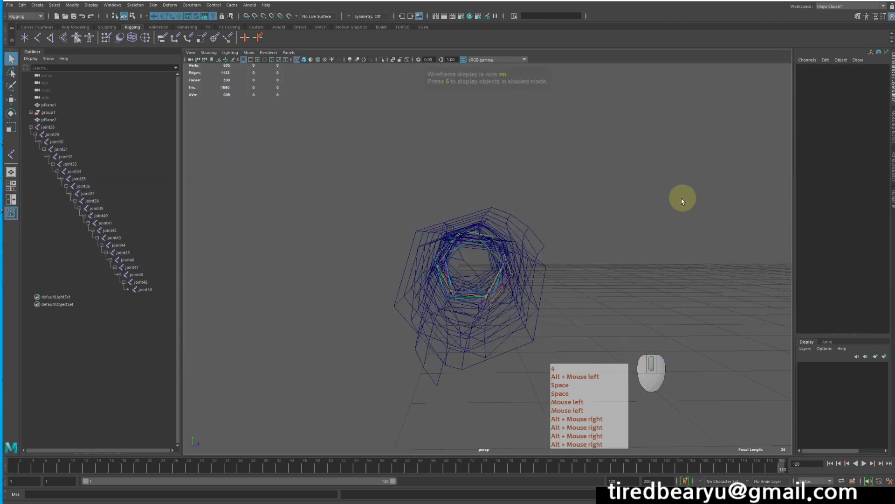
key(5)
alt+right_drag(658, 234, 371, 204)
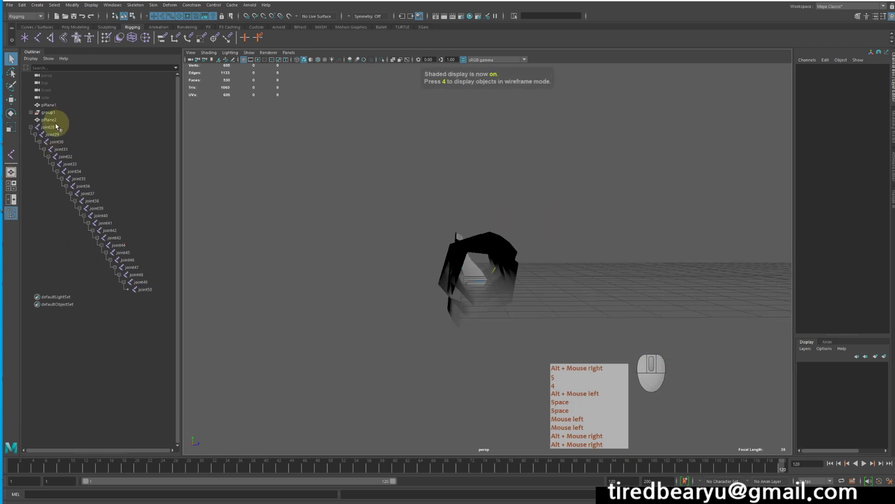
Select joint28 through joint50 and key their rotations at frame 120.
drag(56, 123, 172, 295)
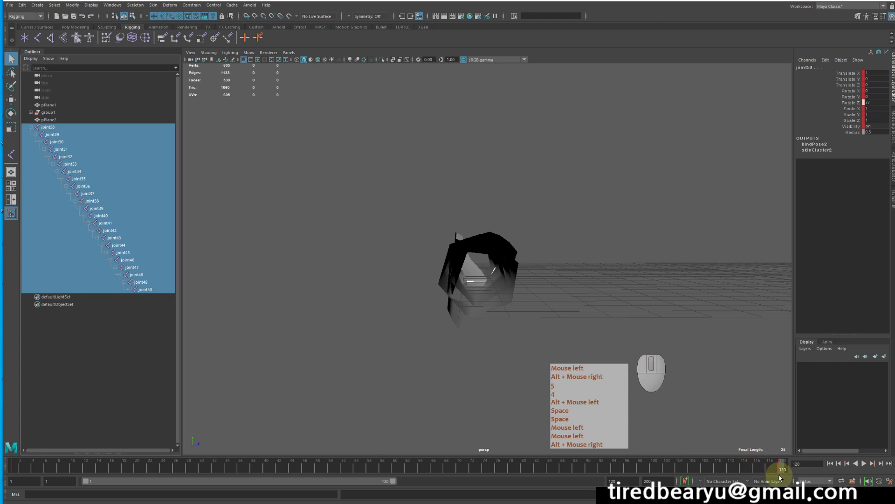
key(s)
alt+drag(714, 413, 743, 386)
Scrub the timeline to frame 120 to review the roll-up from another angle, and deselect the joints.
drag(765, 464, 881, 451)
alt+drag(571, 262, 606, 193)
click(607, 285)
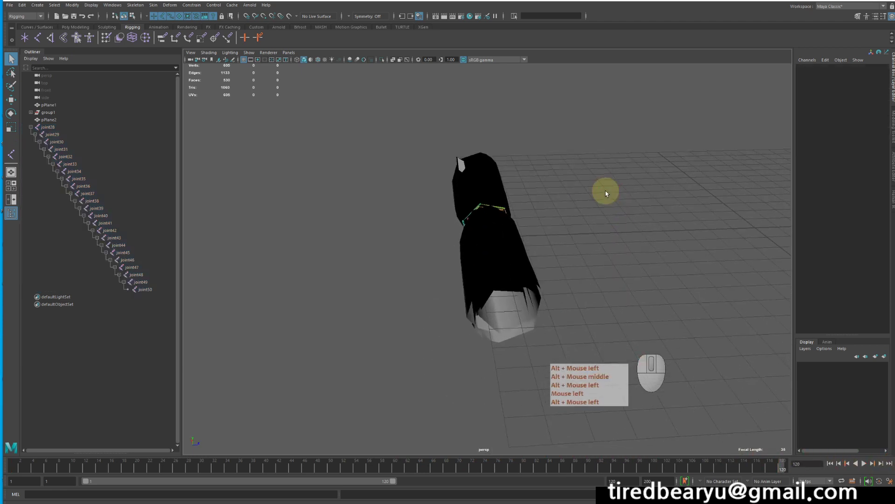